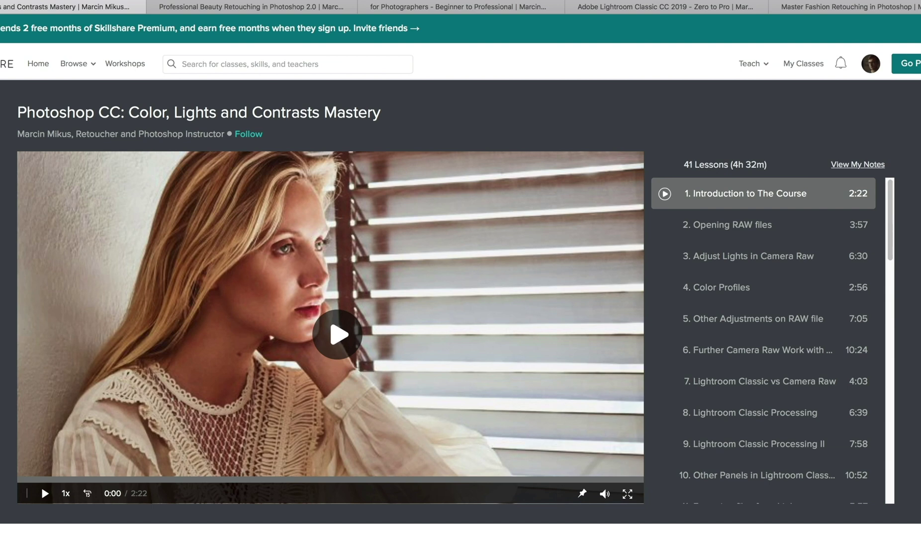
# - Look through the open Skillshare course pages on Photoshop and Lightroom one after another
pyautogui.hotkey('ctrl', 'Tab')
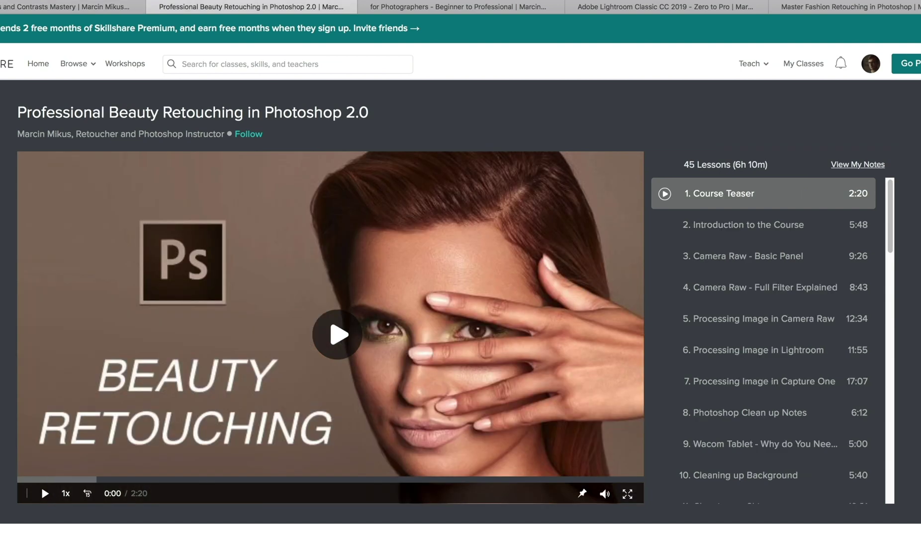
pyautogui.hotkey('ctrl', 'Tab')
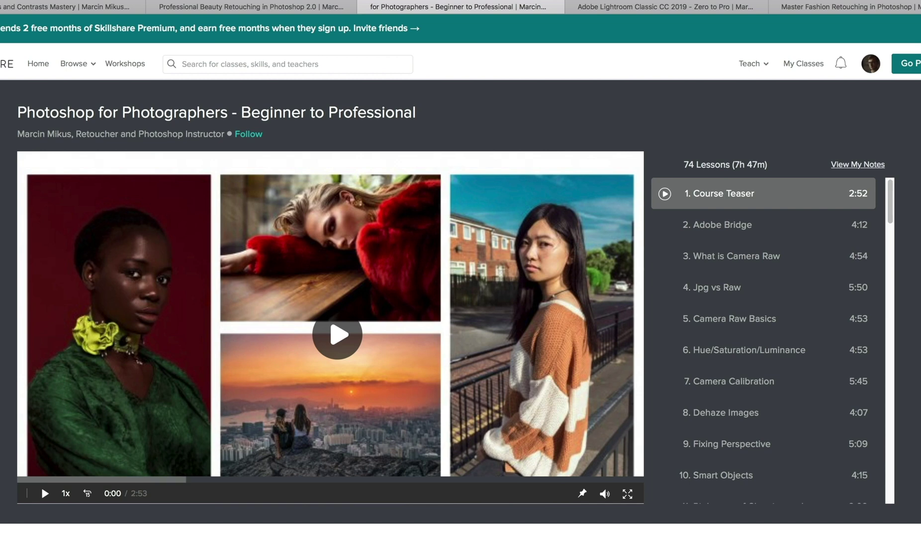
pyautogui.hotkey('ctrl', 'Tab')
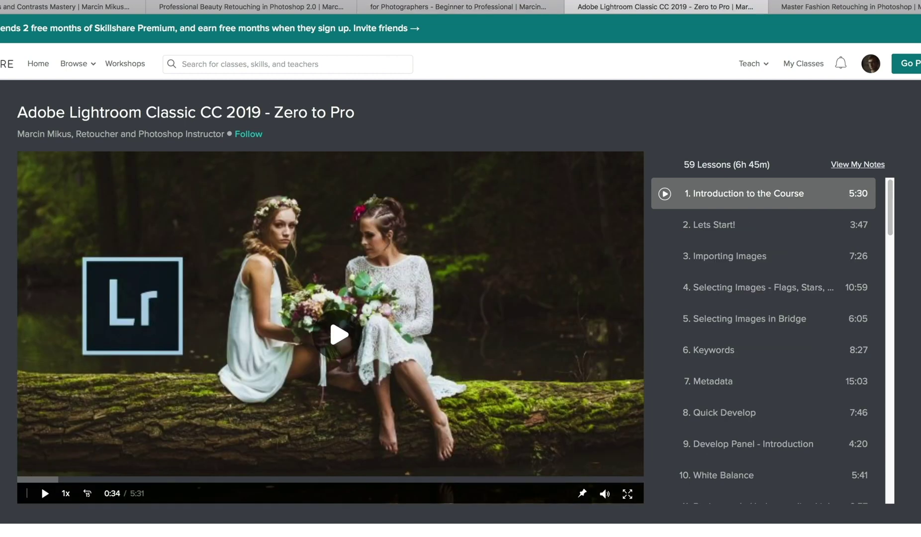
pyautogui.hotkey('ctrl', 'Tab')
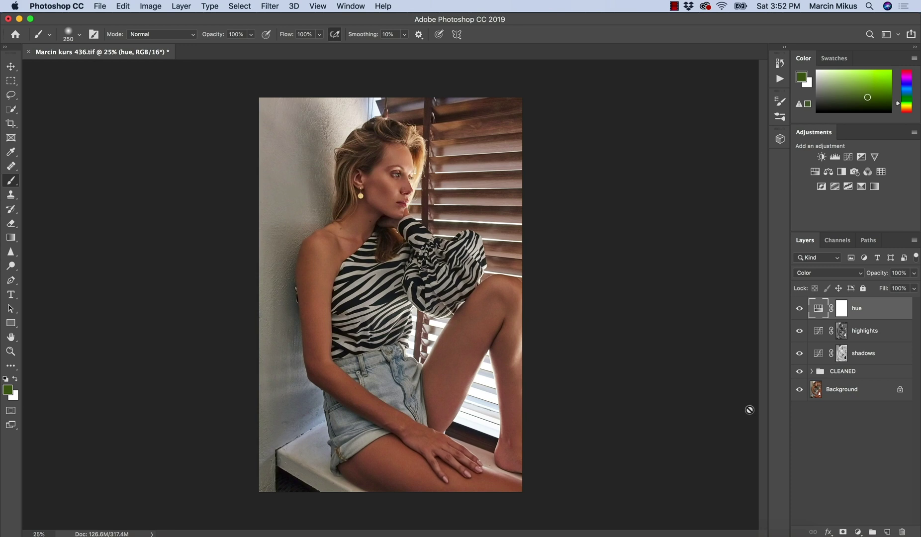
# - Examine the zebra-print blouse up close, comparing it with the highlights and shadows layers hidden and shown
pyautogui.press('z')
pyautogui.moveTo(376, 291)
pyautogui.mouseDown()
pyautogui.moveTo(464, 342)
pyautogui.moveTo(414, 312)
pyautogui.mouseUp()
pyautogui.scroll(-3, 433, 348)
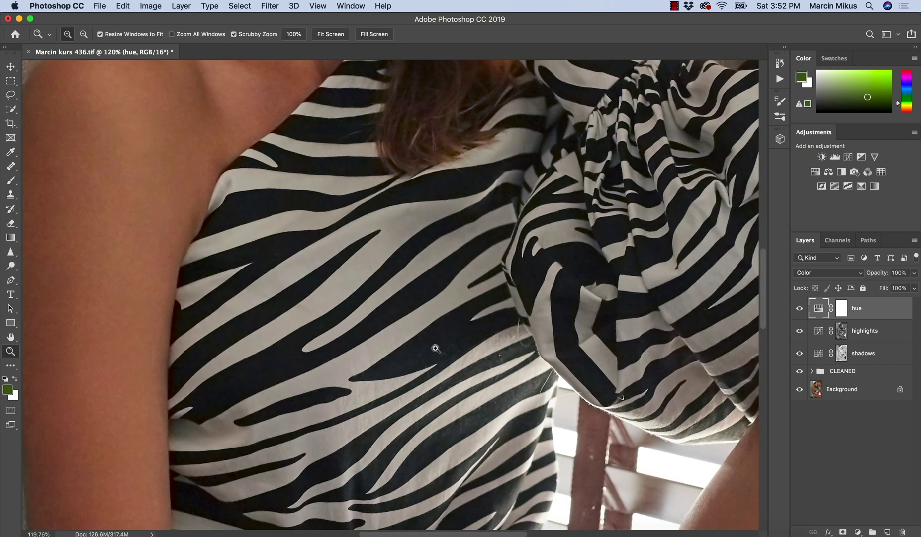
pyautogui.press('b')
pyautogui.click(800, 332)
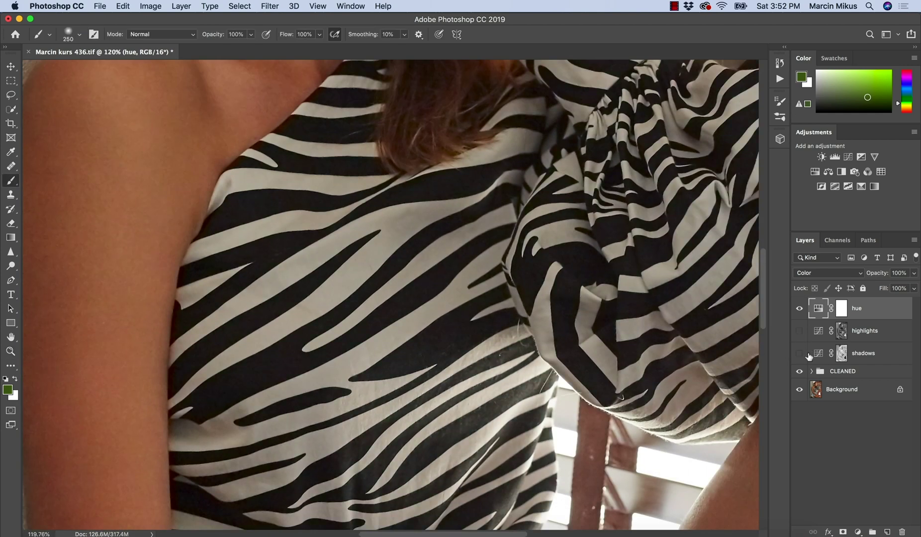
pyautogui.click(800, 331)
pyautogui.click(799, 332)
pyautogui.click(800, 332)
pyautogui.press('z')
pyautogui.press('super+0')
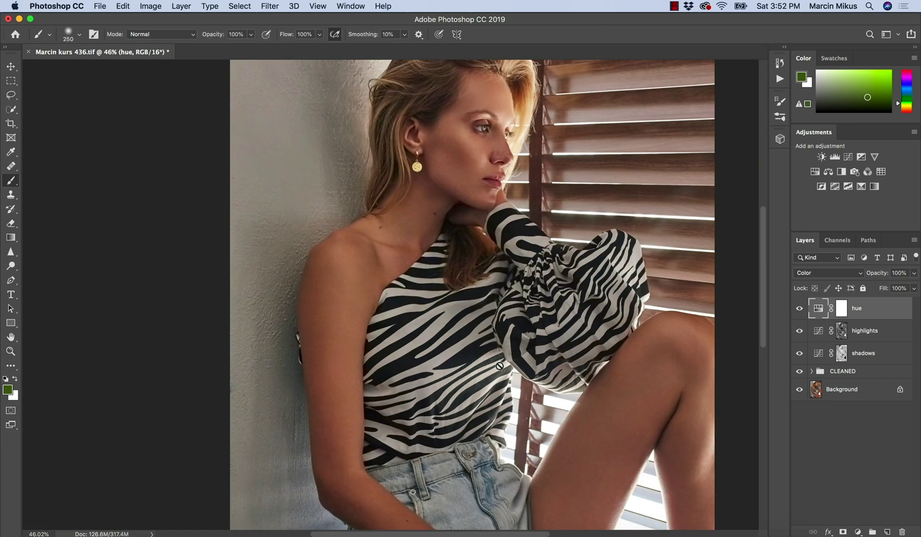
pyautogui.press('b')
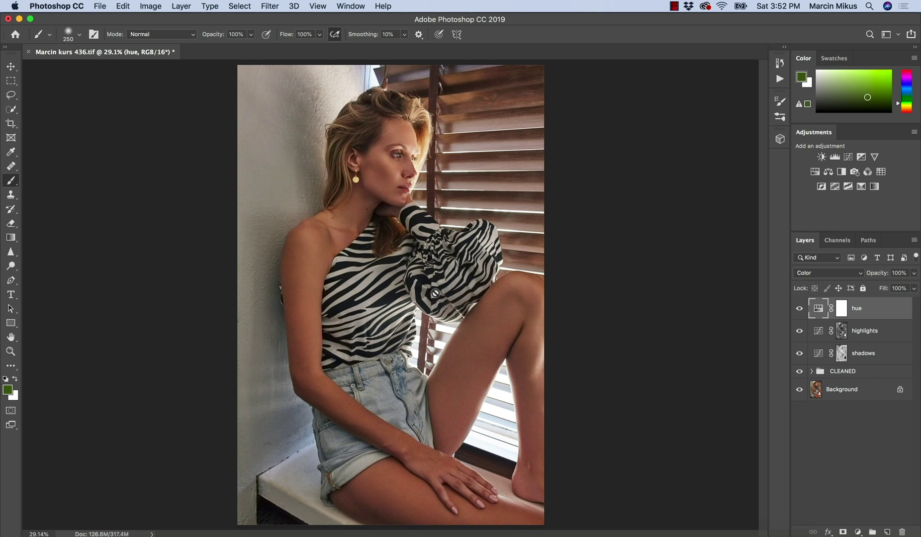
# - Add a Hue/Saturation adjustment layer above the hue layer and name it "black corrections"
pyautogui.click(857, 532)
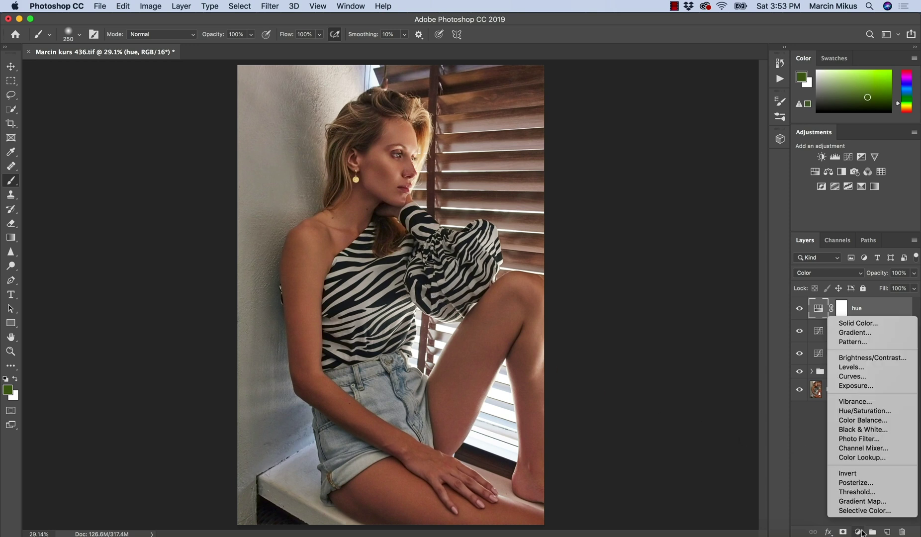
pyautogui.click(866, 411)
pyautogui.doubleClick(868, 309)
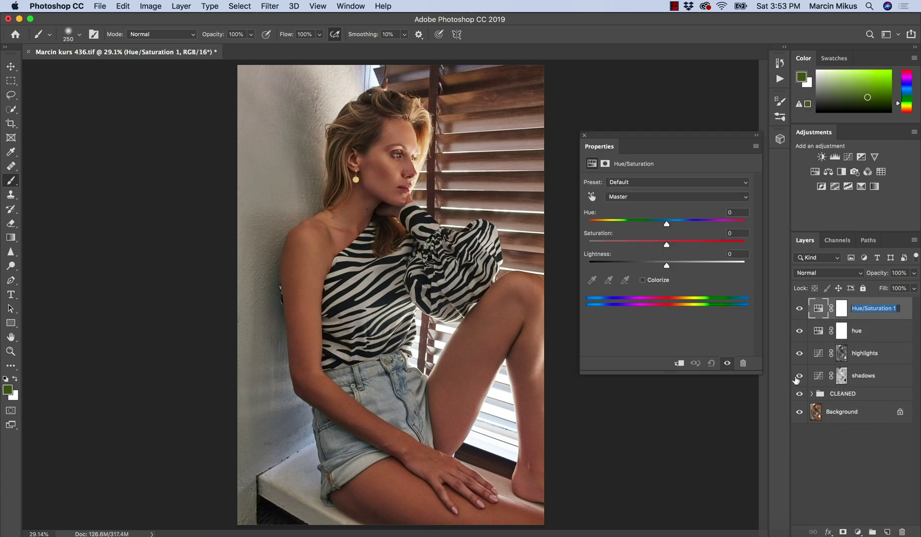
pyautogui.write('correct')
pyautogui.press('BackSpace')
pyautogui.press('BackSpace')
pyautogui.write('black corrections')
pyautogui.press('Return')
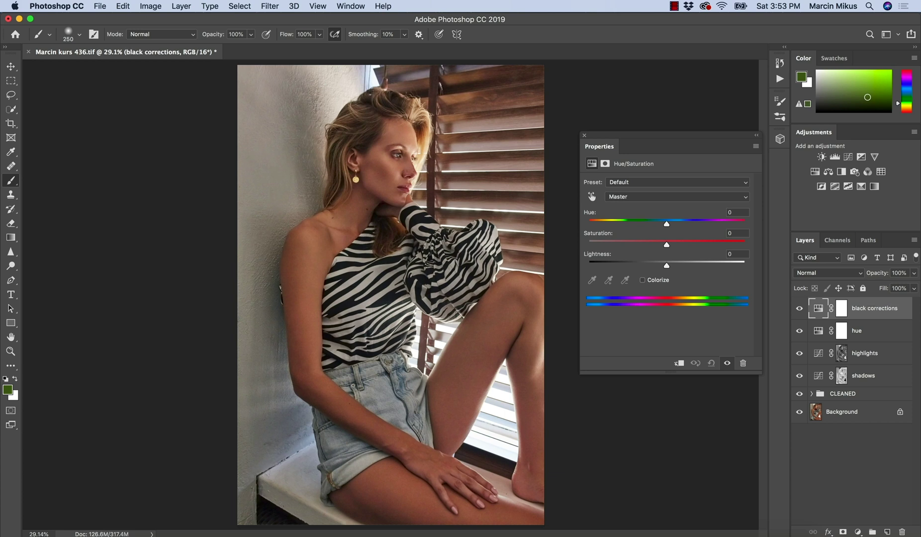
# - Start a Color Range selection for the black corrections layer's mask and move its dialog clear of the photo
pyautogui.click(841, 309)
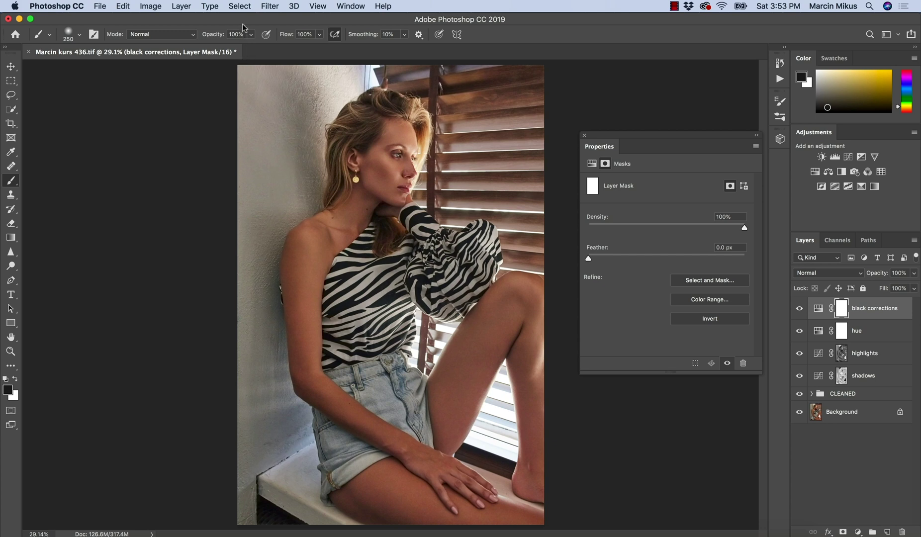
pyautogui.click(240, 6)
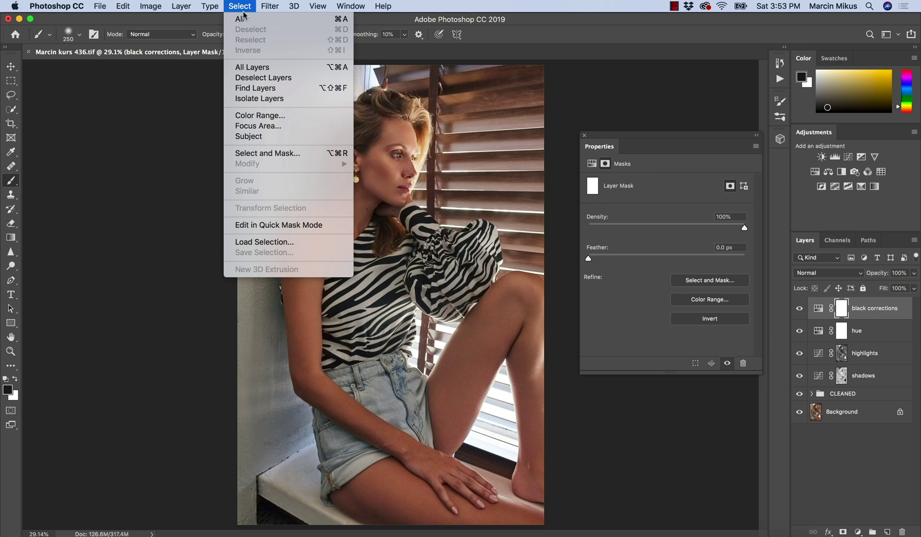
pyautogui.click(260, 116)
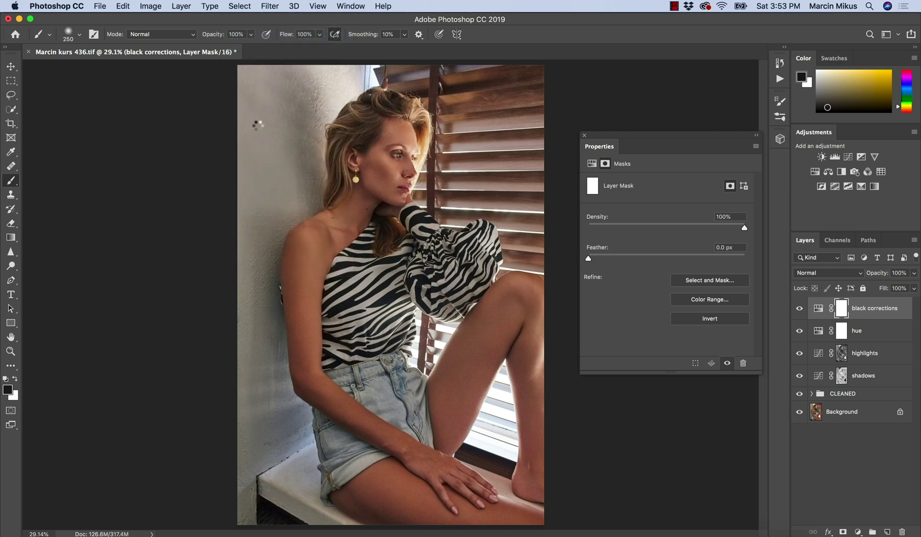
pyautogui.moveTo(254, 92); pyautogui.dragTo(234, 80)
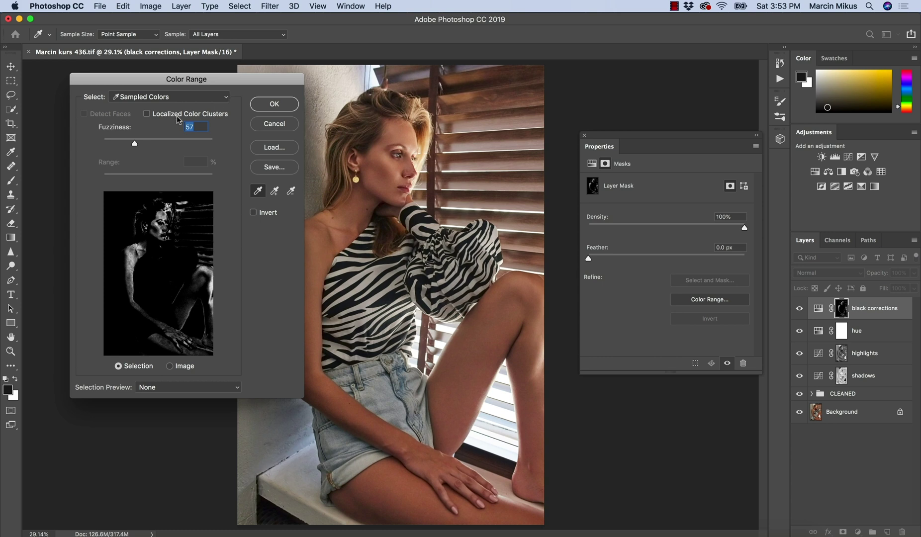
# - Try the Reds, Yellows, Greens and Magentas presets in turn in Color Range
pyautogui.click(145, 97)
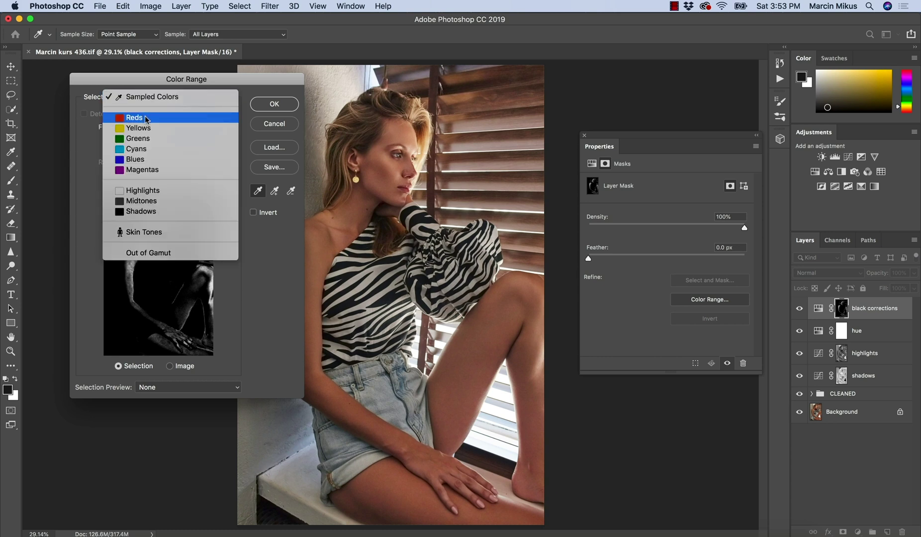
pyautogui.click(147, 117)
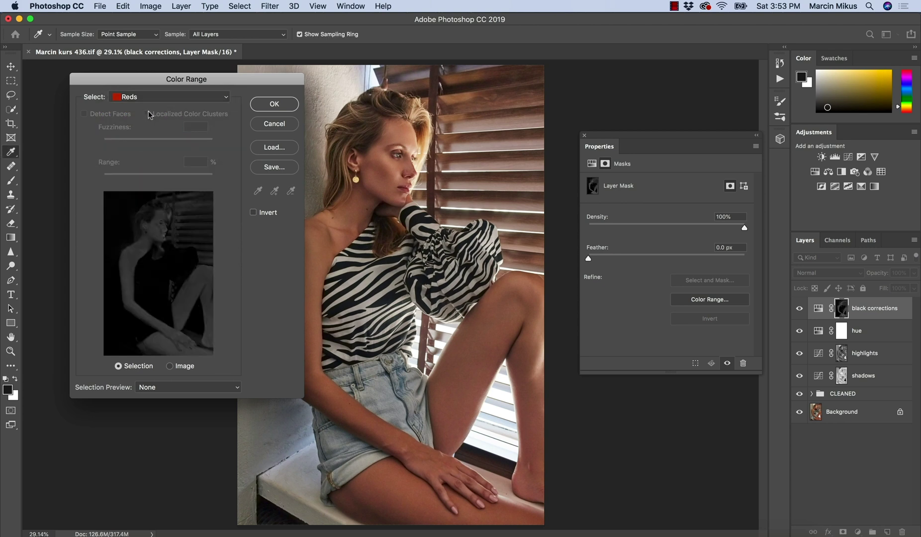
pyautogui.click(150, 97)
pyautogui.click(146, 108)
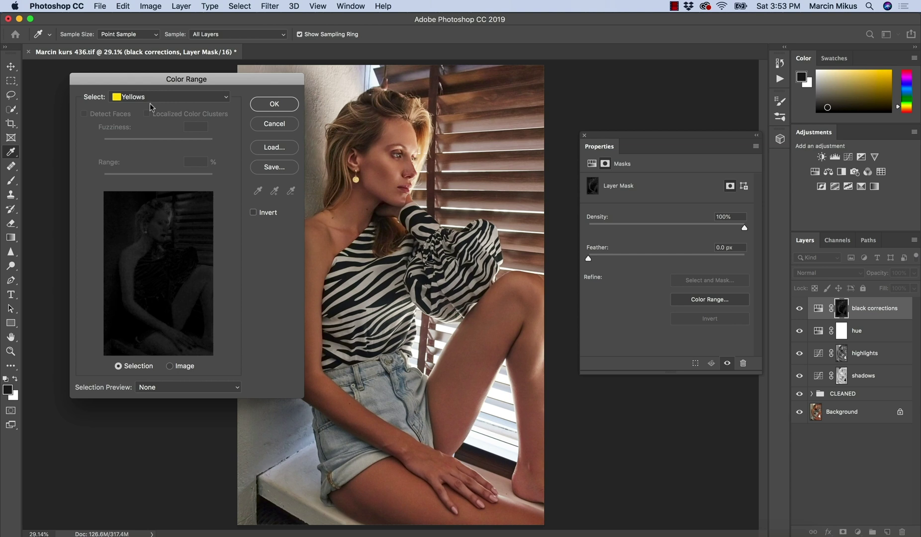
pyautogui.click(151, 100)
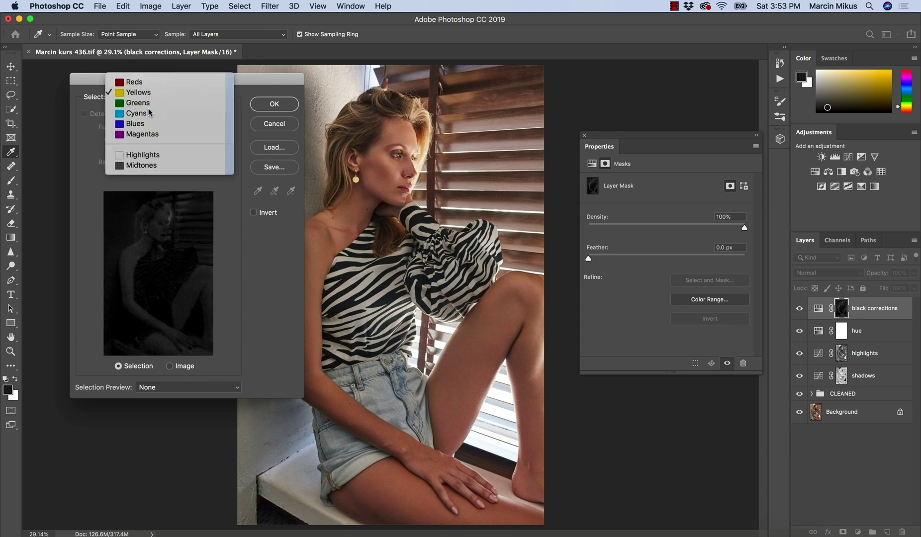
pyautogui.click(149, 103)
pyautogui.click(151, 97)
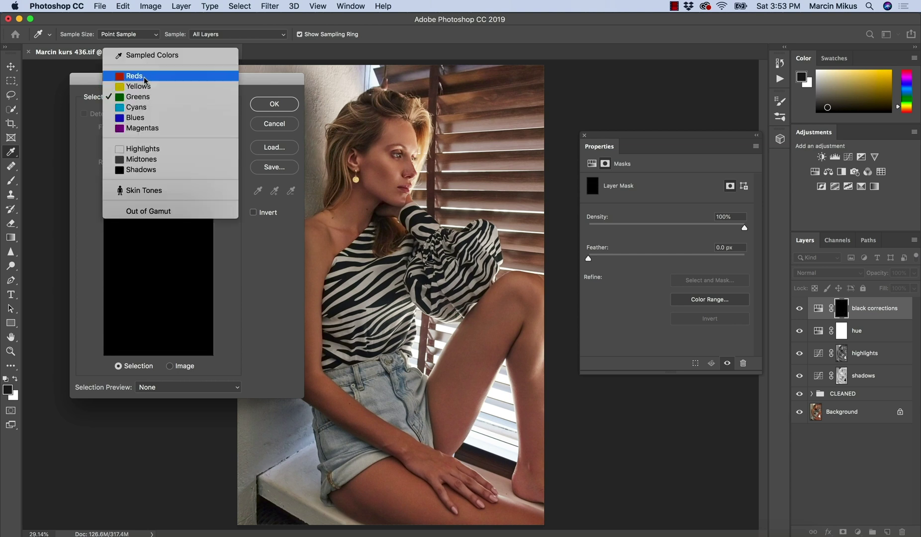
pyautogui.click(144, 128)
# - Try the Highlights, Midtones and Shadows presets in turn in Color Range
pyautogui.click(146, 98)
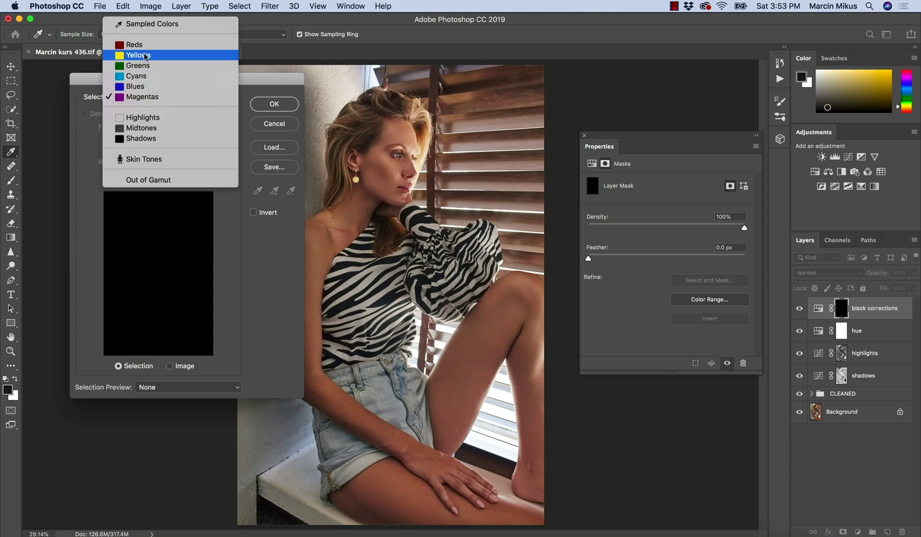
pyautogui.click(150, 118)
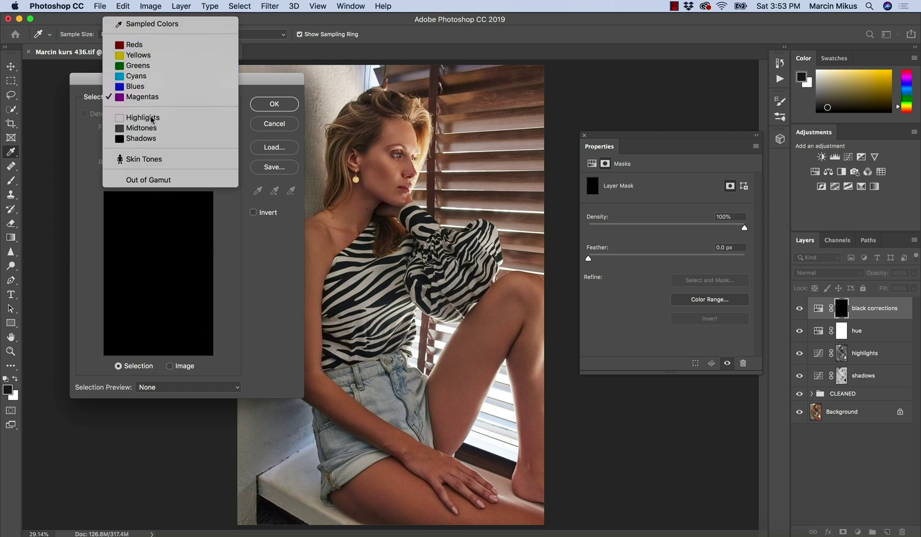
pyautogui.click(149, 97)
pyautogui.click(146, 101)
pyautogui.click(143, 102)
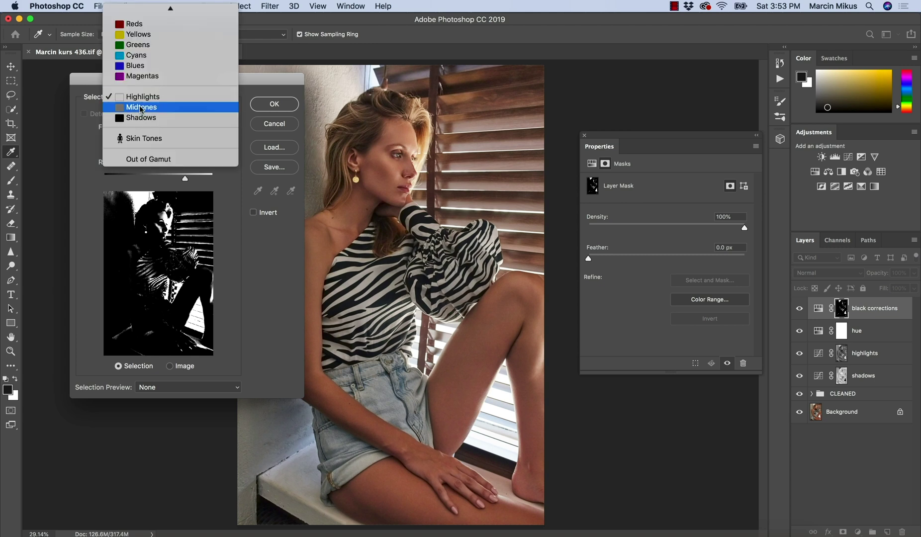
pyautogui.click(144, 105)
pyautogui.click(143, 102)
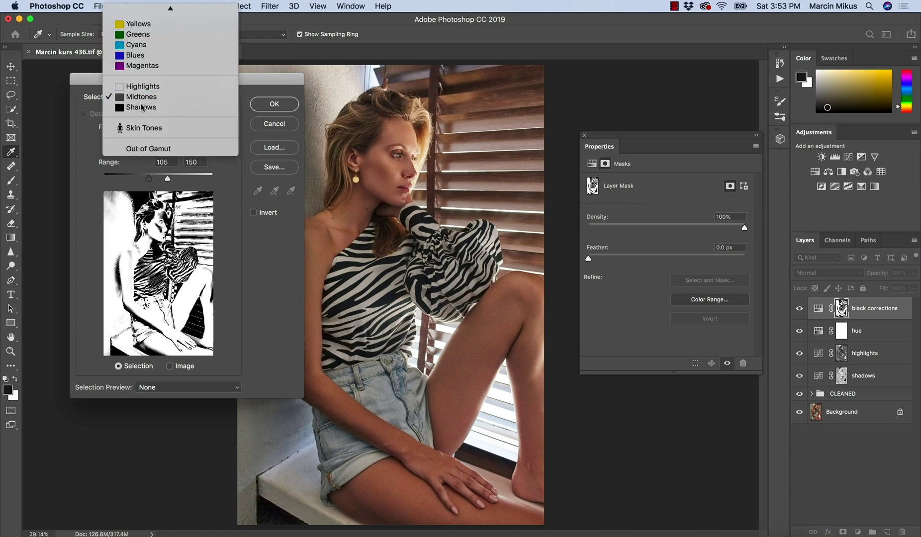
pyautogui.click(143, 109)
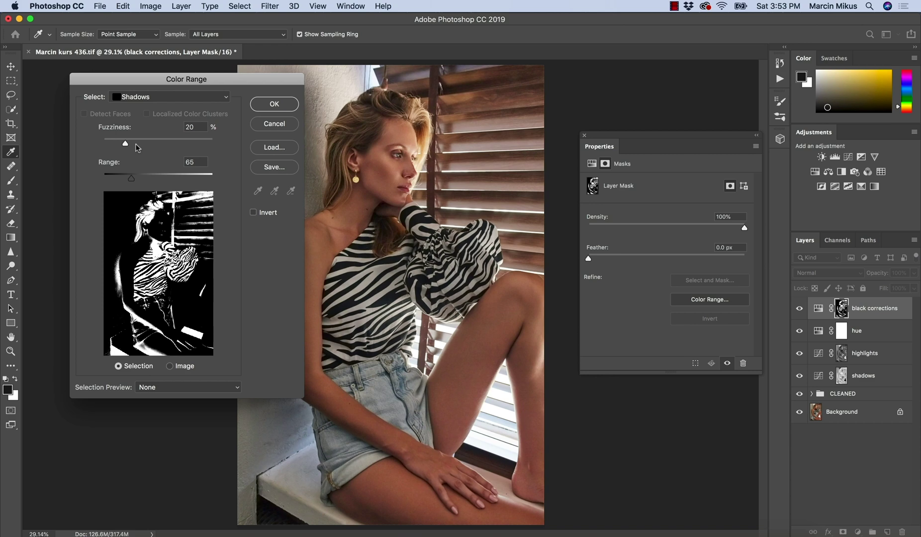
# - Try the Highlights preset in Color Range with range 255 and fuzziness 68%
pyautogui.click(142, 97)
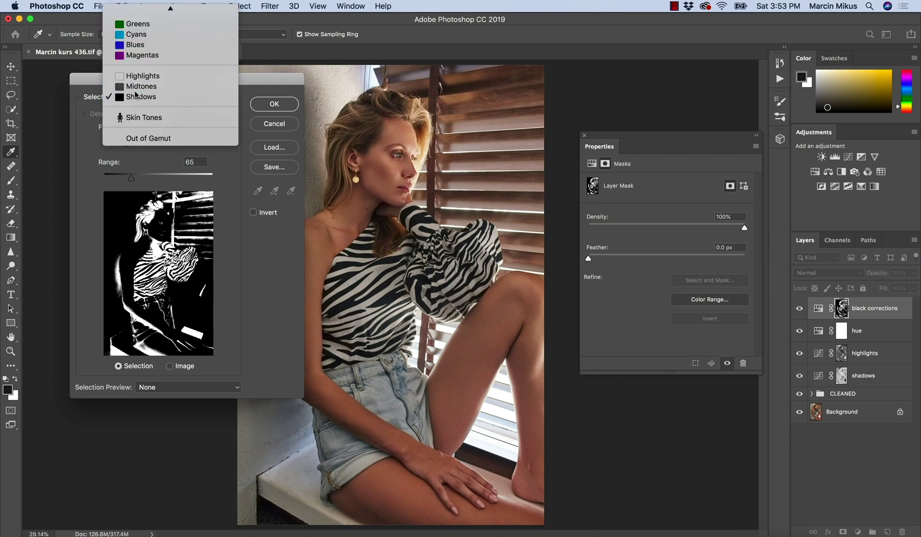
pyautogui.click(142, 75)
pyautogui.moveTo(160, 179); pyautogui.dragTo(214, 177)
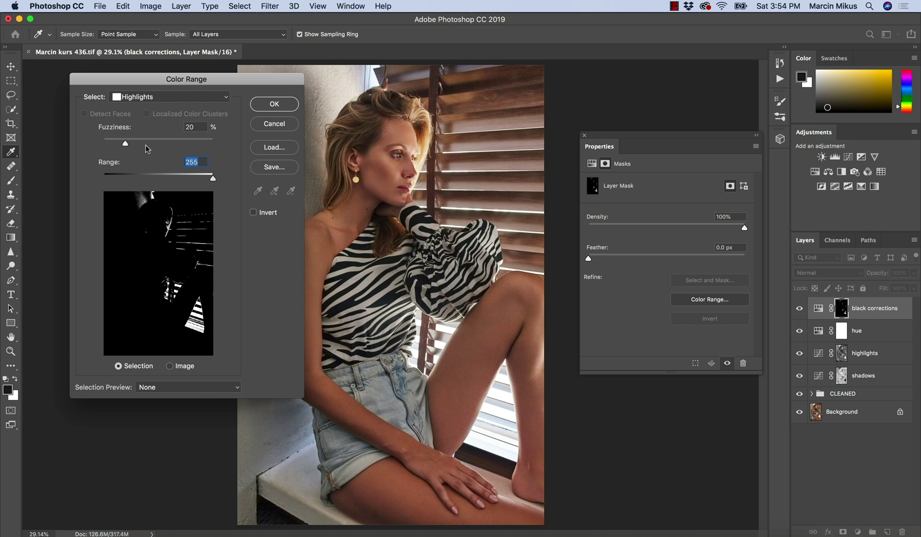
pyautogui.moveTo(128, 143); pyautogui.dragTo(177, 144)
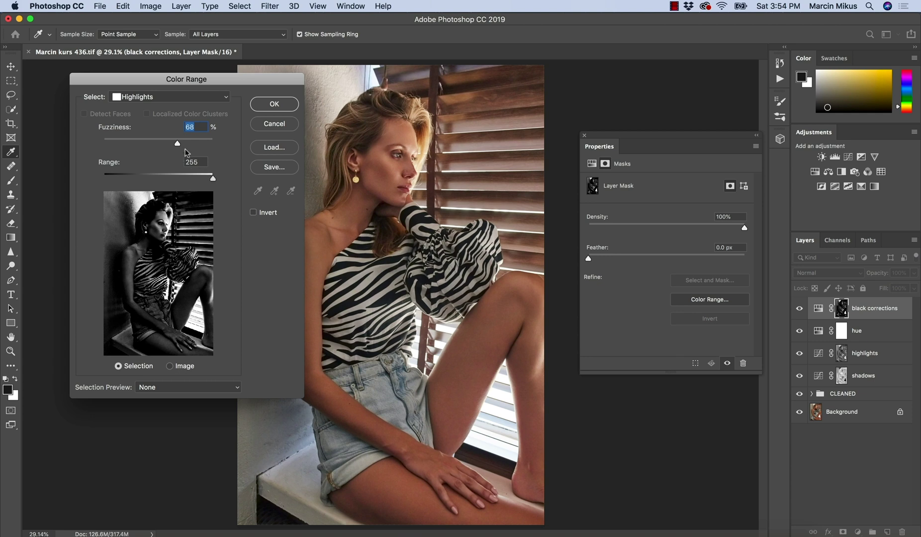
pyautogui.moveTo(179, 146); pyautogui.dragTo(178, 145)
# - Set Color Range to Sampled Colors and sample the blouse's black stripes, adding two more samples on the chest and sleeve
pyautogui.click(148, 97)
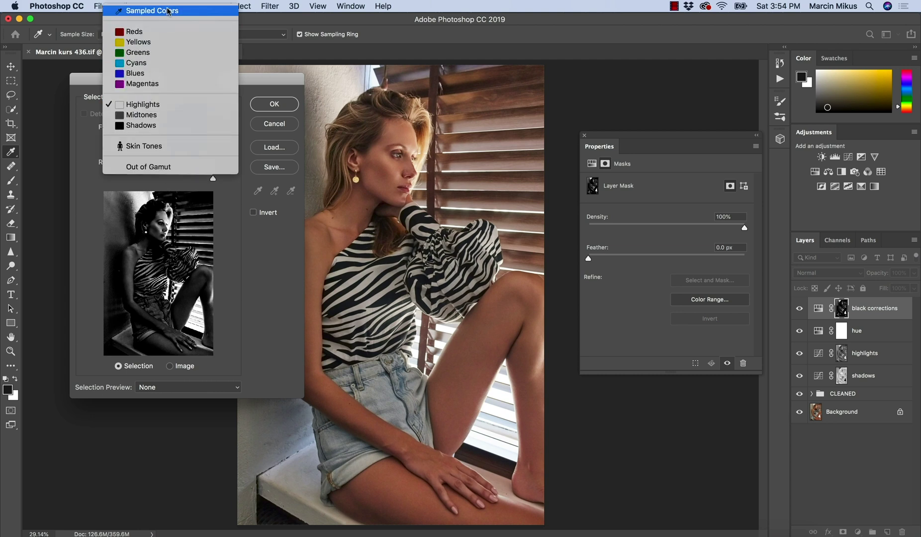
pyautogui.click(168, 11)
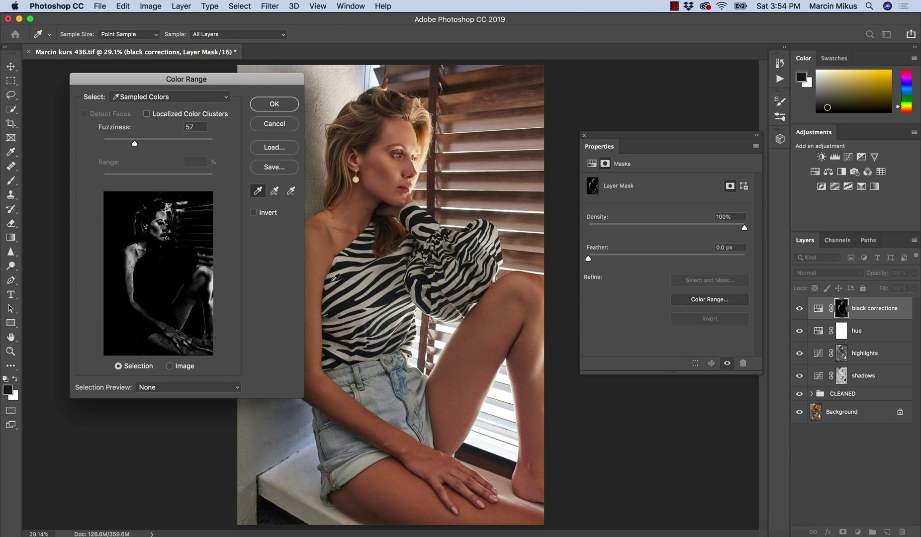
pyautogui.click(350, 300)
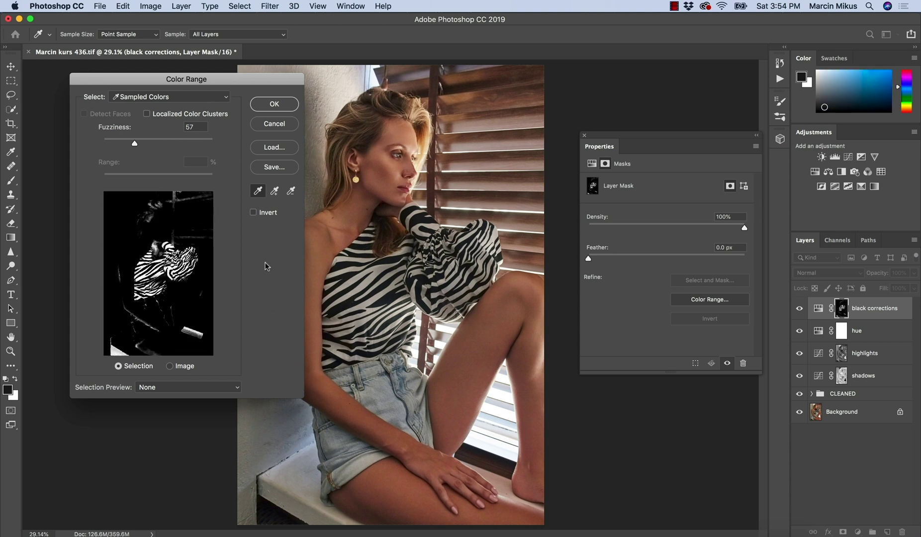
pyautogui.click(275, 192)
pyautogui.click(396, 259)
pyautogui.click(420, 222)
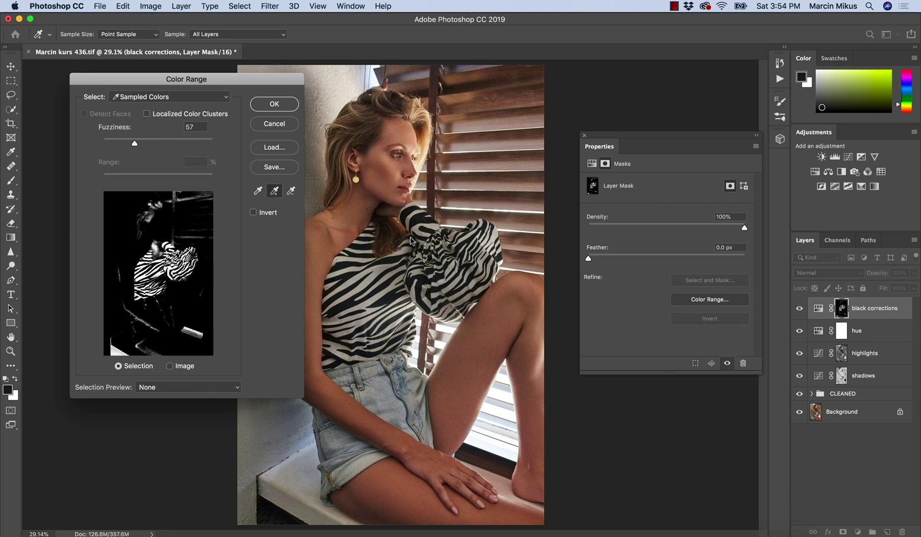
# - Fine-tune the Color Range fuzziness, apply it to the black corrections mask, and check the mask on its own
pyautogui.moveTo(129, 144); pyautogui.dragTo(134, 144)
pyautogui.moveTo(133, 144); pyautogui.dragTo(134, 144)
pyautogui.press('Return')
pyautogui.press('b')
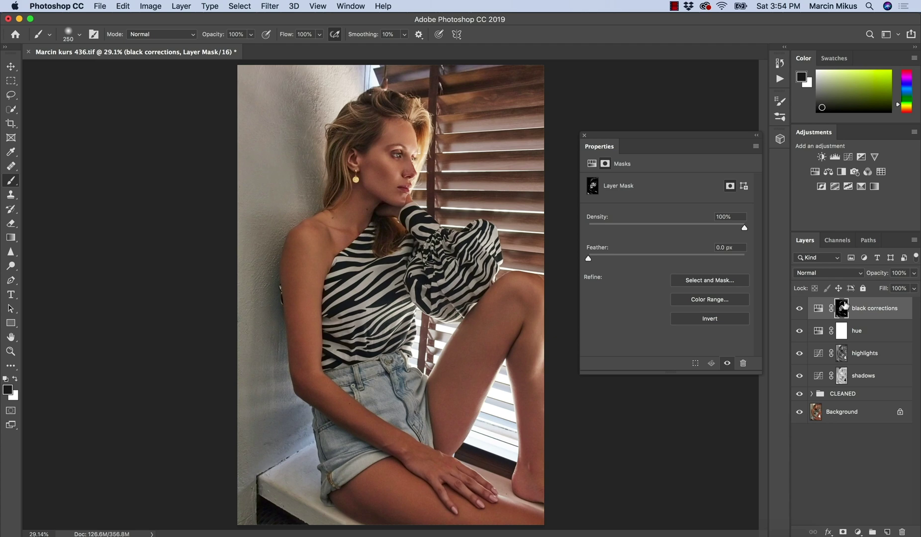
pyautogui.keyDown('alt'); pyautogui.click(843, 310); pyautogui.keyUp('alt')
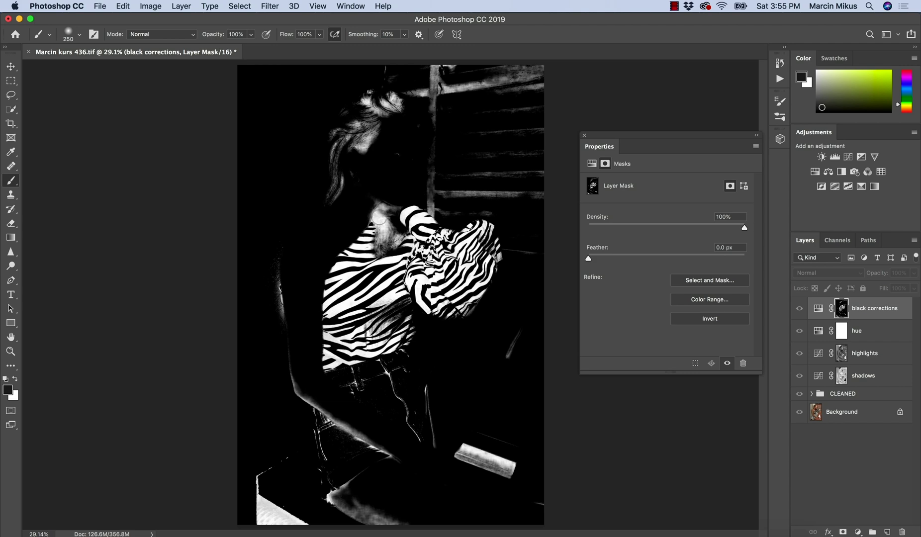
pyautogui.keyDown('alt'); pyautogui.click(842, 314); pyautogui.keyUp('alt')
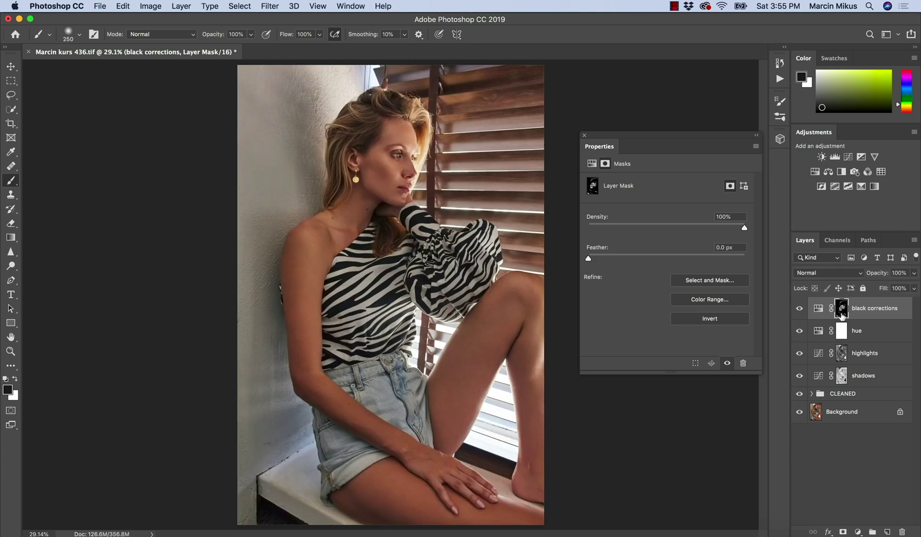
# - Isolate the black corrections layer mask and paint its arm edge black with the Brush, using pure black as the foreground color
pyautogui.press('z')
pyautogui.moveTo(378, 226); pyautogui.dragTo(575, 334)
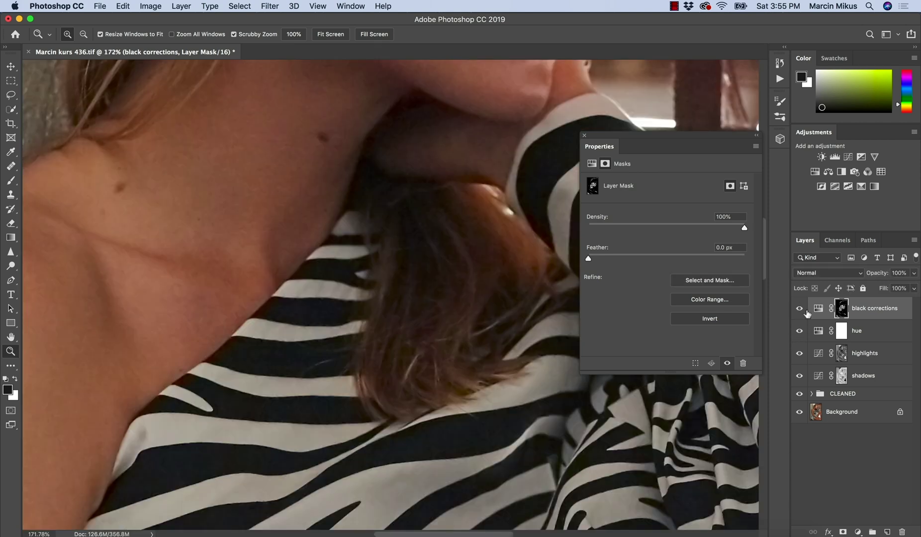
pyautogui.moveTo(482, 330); pyautogui.dragTo(434, 372)
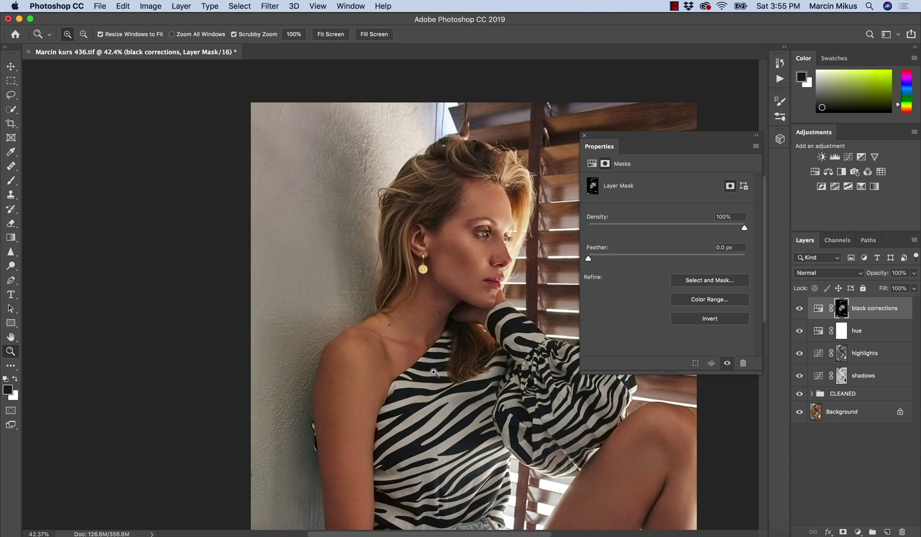
pyautogui.keyDown('alt'); pyautogui.click(842, 309); pyautogui.keyUp('alt')
pyautogui.moveTo(363, 344); pyautogui.dragTo(319, 354)
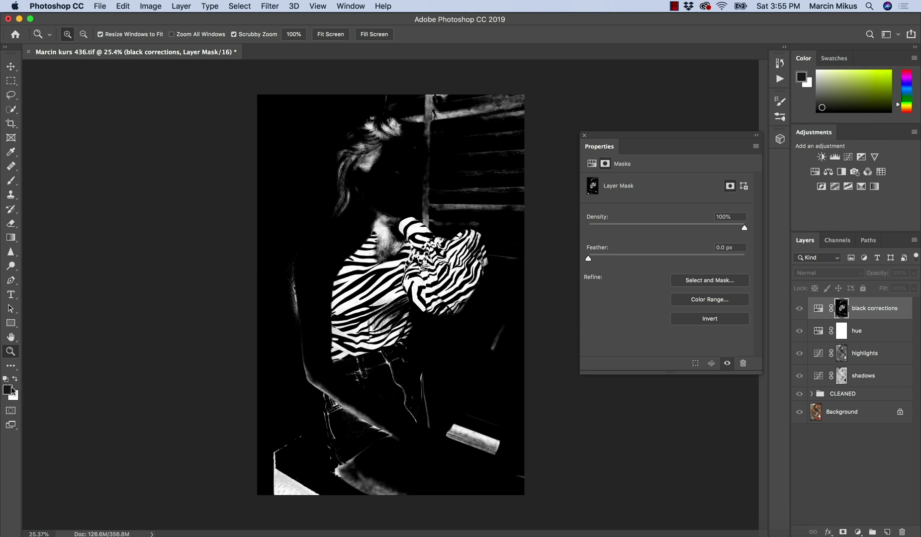
pyautogui.click(11, 181)
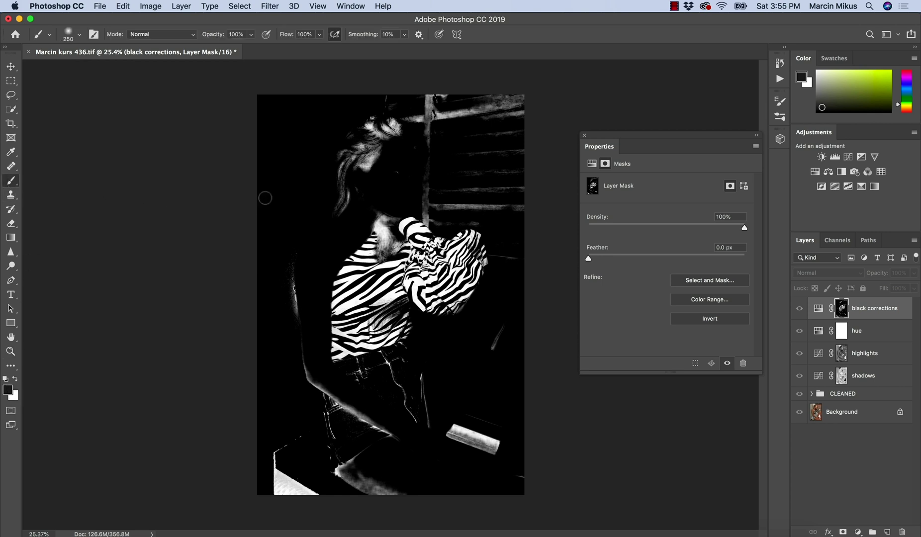
pyautogui.moveTo(296, 282)
pyautogui.mouseDown()
pyautogui.moveTo(297, 335)
pyautogui.moveTo(298, 303)
pyautogui.mouseUp()
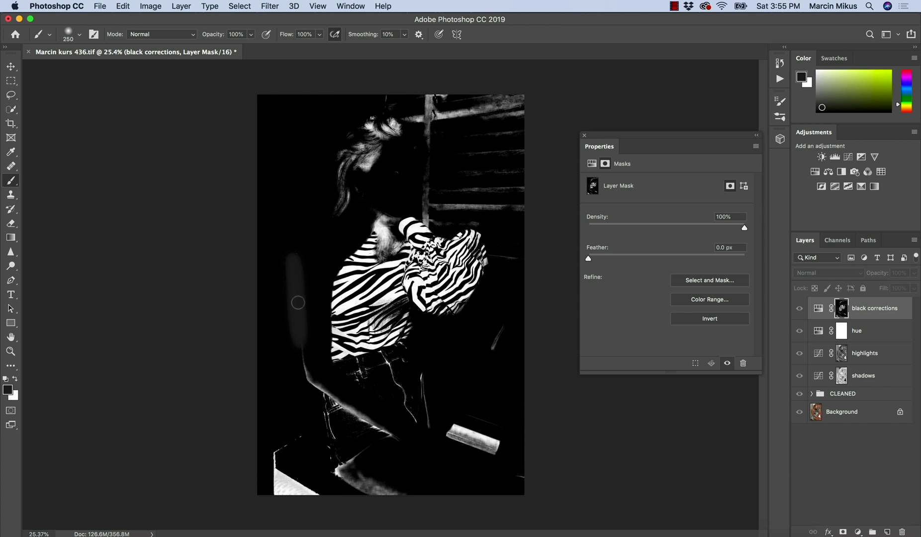
pyautogui.press('x')
pyautogui.press('x')
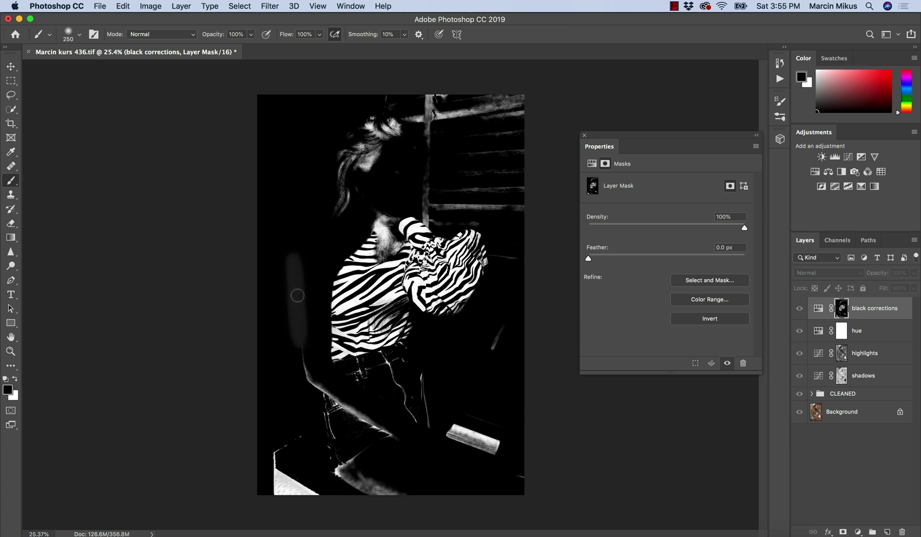
pyautogui.moveTo(291, 266); pyautogui.dragTo(293, 244)
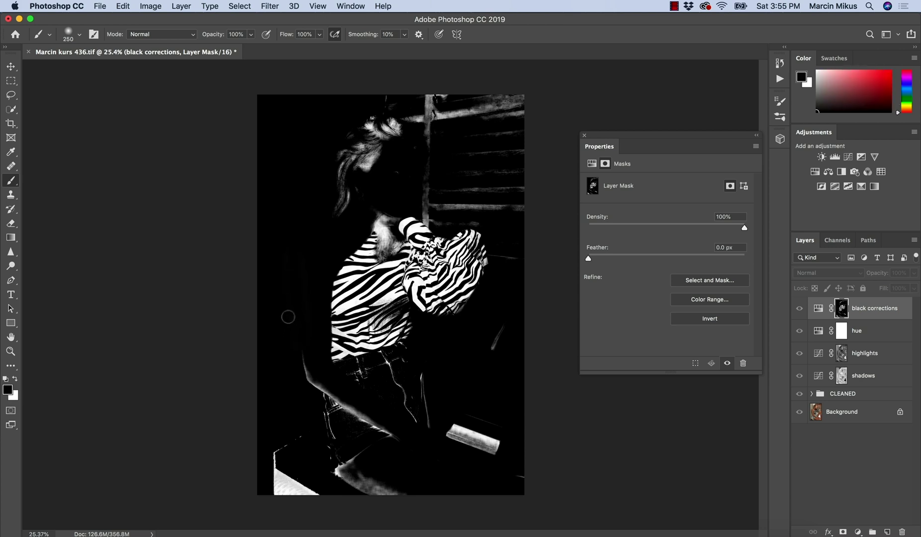
# - Paint black over the bench, forearm, shorts and leg areas of the mask, resizing the brush for the edges near the blouse
pyautogui.press(']')
pyautogui.press(']')
pyautogui.press(']')
pyautogui.press(']')
pyautogui.press(']')
pyautogui.moveTo(273, 436)
pyautogui.mouseDown()
pyautogui.moveTo(295, 493)
pyautogui.moveTo(337, 481)
pyautogui.moveTo(330, 467)
pyautogui.moveTo(340, 461)
pyautogui.moveTo(298, 383)
pyautogui.mouseUp()
pyautogui.moveTo(443, 435)
pyautogui.mouseDown()
pyautogui.moveTo(511, 453)
pyautogui.moveTo(402, 394)
pyautogui.moveTo(441, 385)
pyautogui.moveTo(368, 386)
pyautogui.moveTo(408, 368)
pyautogui.mouseUp()
pyautogui.press('[')
pyautogui.press('[')
pyautogui.press('[')
pyautogui.press('[')
pyautogui.press('[')
pyautogui.moveTo(485, 356)
pyautogui.mouseDown()
pyautogui.moveTo(502, 312)
pyautogui.moveTo(363, 365)
pyautogui.moveTo(352, 389)
pyautogui.mouseUp()
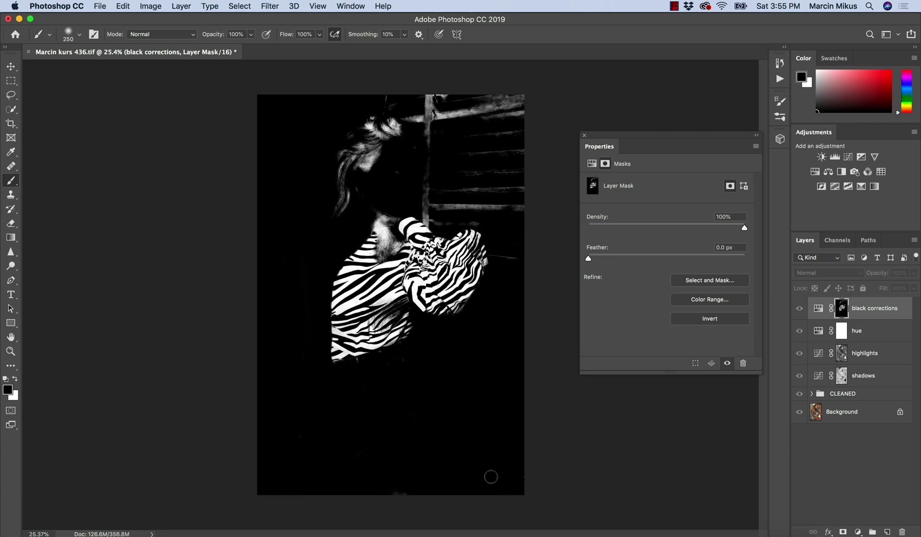
# - Paint black over the head hair, the window blinds and the area beside the sleeve on the mask, resizing the brush as needed
pyautogui.press(']')
pyautogui.press(']')
pyautogui.press(']')
pyautogui.press(']')
pyautogui.press(']')
pyautogui.moveTo(349, 167)
pyautogui.mouseDown()
pyautogui.moveTo(328, 185)
pyautogui.moveTo(343, 144)
pyautogui.moveTo(432, 82)
pyautogui.moveTo(487, 144)
pyautogui.moveTo(506, 108)
pyautogui.moveTo(531, 208)
pyautogui.moveTo(469, 196)
pyautogui.moveTo(430, 173)
pyautogui.moveTo(442, 206)
pyautogui.mouseUp()
pyautogui.press('[')
pyautogui.press('[')
pyautogui.press('[')
pyautogui.press('[')
pyautogui.press('[')
pyautogui.moveTo(469, 270)
pyautogui.mouseDown()
pyautogui.moveTo(509, 329)
pyautogui.moveTo(466, 304)
pyautogui.mouseUp()
pyautogui.click(585, 135)
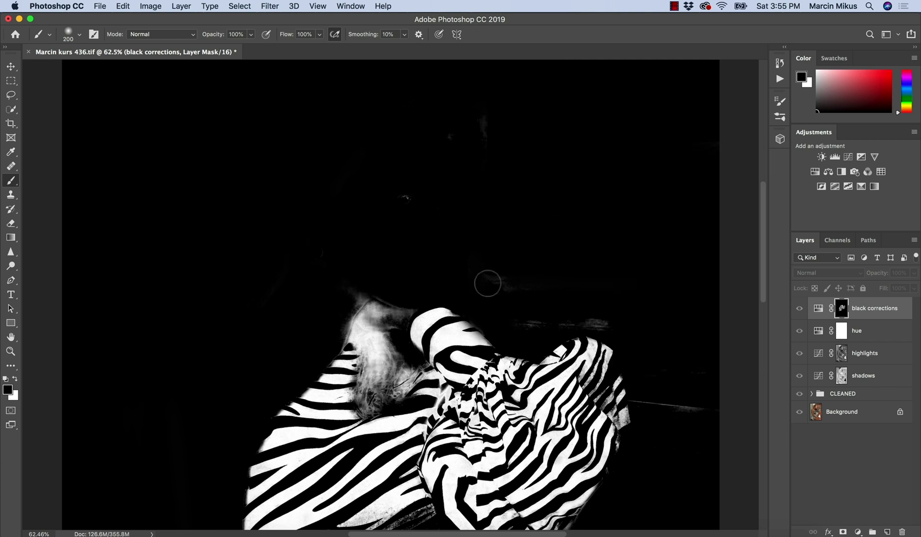
# - Paint out the remaining grey streaks around the puffed sleeve on the mask
pyautogui.moveTo(600, 311); pyautogui.dragTo(609, 317)
pyautogui.moveTo(671, 393)
pyautogui.mouseDown()
pyautogui.moveTo(699, 418)
pyautogui.moveTo(676, 429)
pyautogui.mouseUp()
pyautogui.scroll(-5, 568, 309)
pyautogui.hscroll(3, 567, 309)
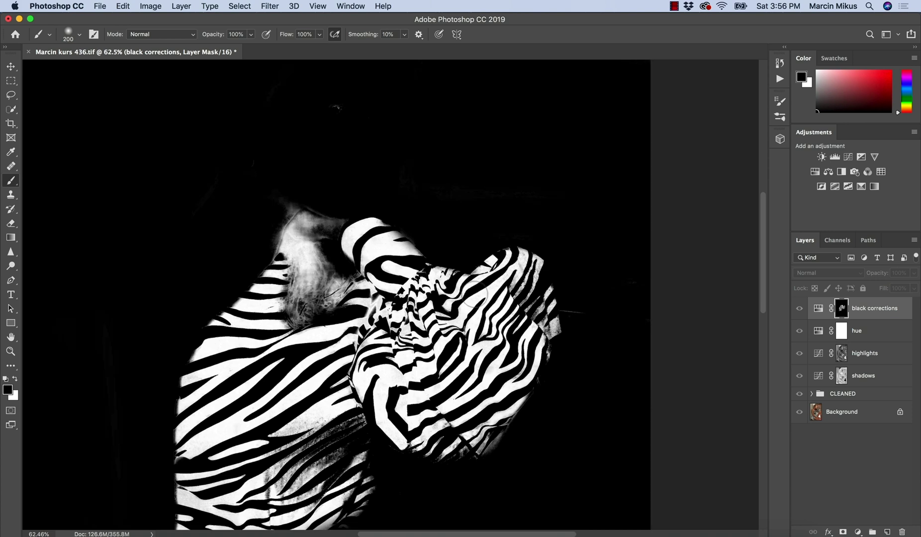
# - Paint black over the hair strand hanging on the blouse and clean the neckline edge beside the shoulder
pyautogui.moveTo(293, 234)
pyautogui.mouseDown()
pyautogui.moveTo(311, 219)
pyautogui.moveTo(280, 215)
pyautogui.moveTo(291, 231)
pyautogui.moveTo(291, 298)
pyautogui.moveTo(282, 221)
pyautogui.moveTo(294, 304)
pyautogui.moveTo(312, 257)
pyautogui.moveTo(333, 284)
pyautogui.moveTo(336, 266)
pyautogui.mouseUp()
pyautogui.press('p')
pyautogui.press('b')
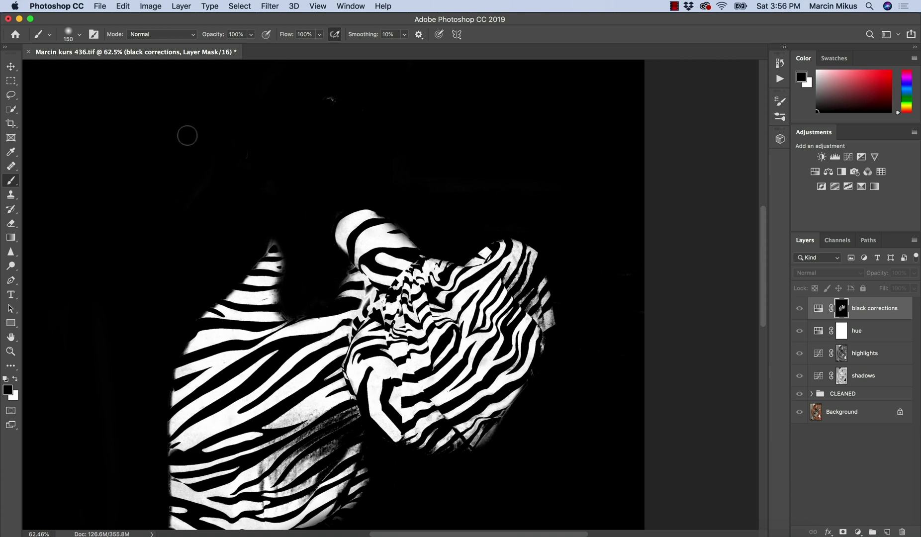
pyautogui.moveTo(251, 214); pyautogui.dragTo(243, 237)
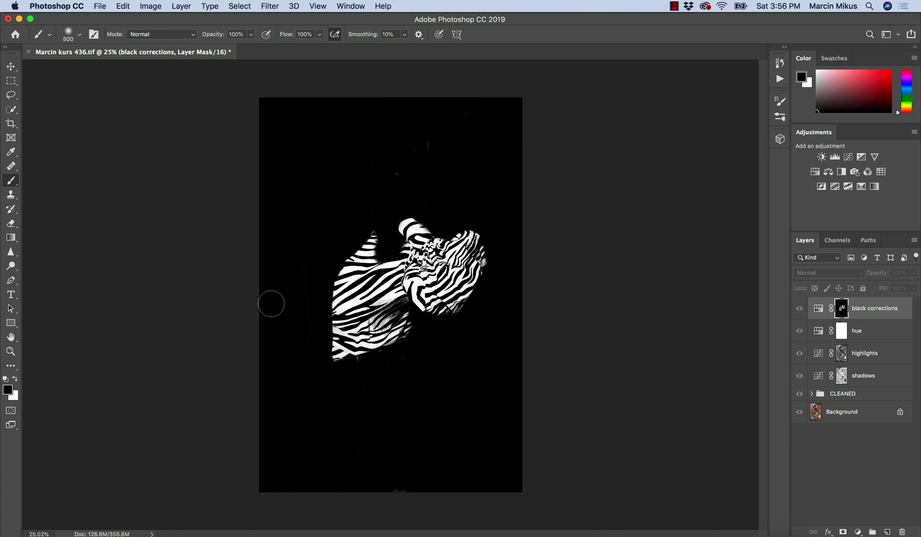
# - Clean up leftover grey around the blouse and check its lower hem on the mask, adjusting the brush size
pyautogui.press(']')
pyautogui.press(']')
pyautogui.press(']')
pyautogui.press(']')
pyautogui.press(']')
pyautogui.moveTo(392, 337)
pyautogui.mouseDown()
pyautogui.moveTo(446, 345)
pyautogui.moveTo(373, 241)
pyautogui.mouseUp()
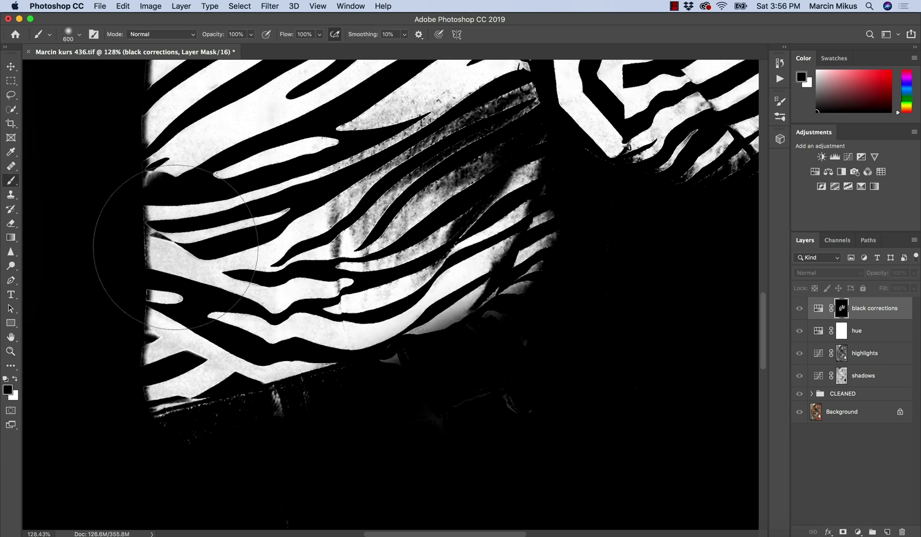
pyautogui.press('[')
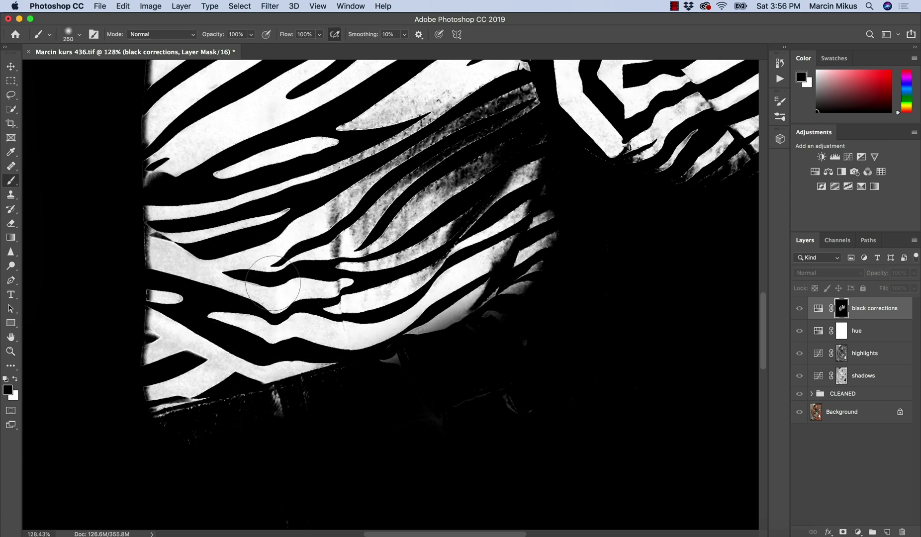
pyautogui.press('z')
pyautogui.moveTo(192, 248); pyautogui.dragTo(208, 257)
pyautogui.press('z')
pyautogui.moveTo(329, 320); pyautogui.dragTo(289, 320)
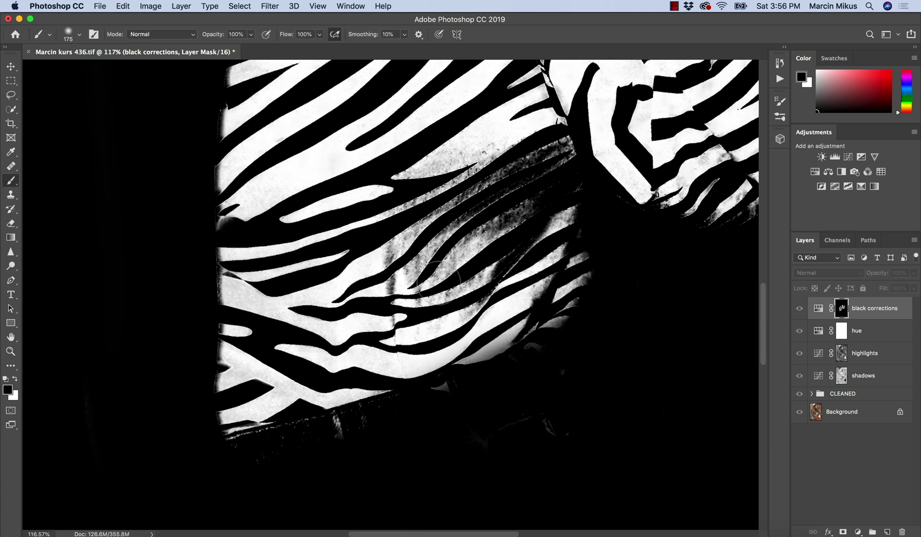
# - Soften the mask with a Gaussian Blur of about 5 pixels radius
pyautogui.click(270, 6)
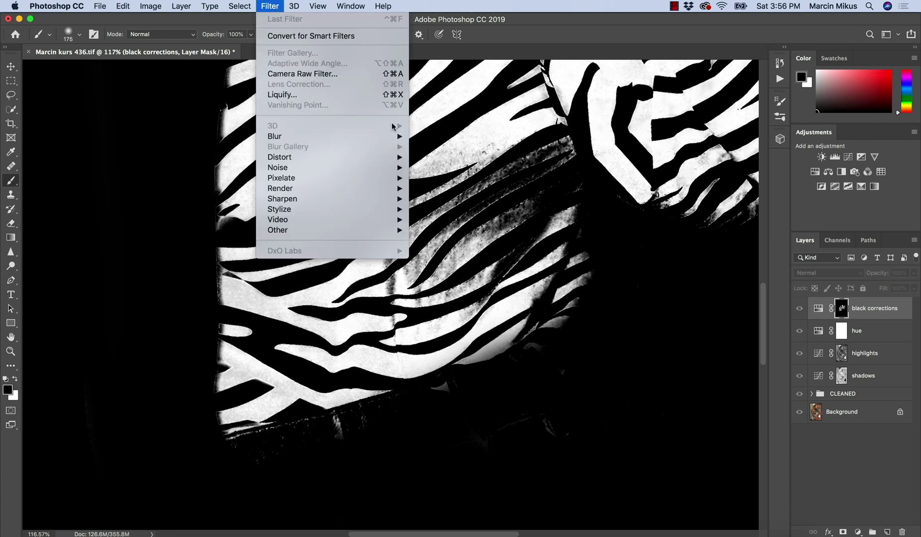
pyautogui.moveTo(362, 139)
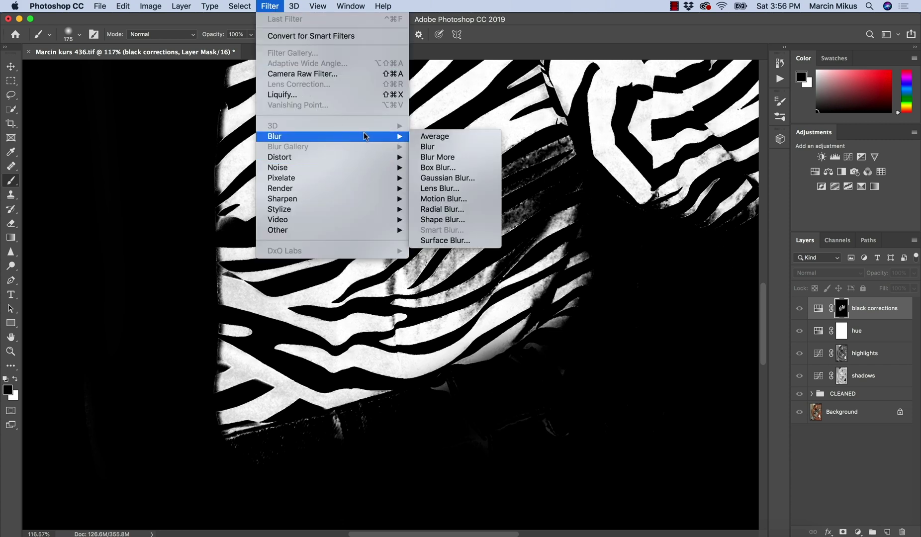
pyautogui.click(444, 178)
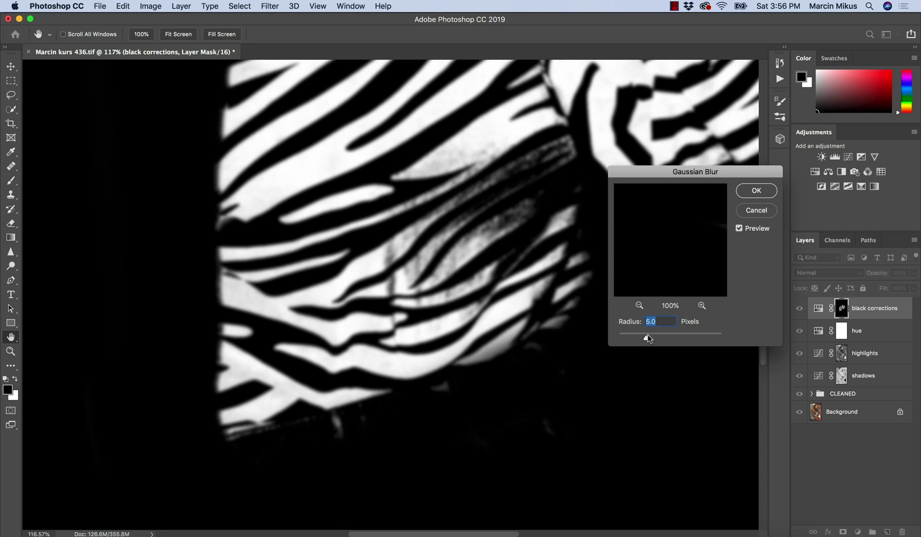
pyautogui.click(651, 335)
pyautogui.click(765, 192)
# - Leave the mask-only view and set the black corrections layer's Hue/Saturation saturation to -100
pyautogui.press('z')
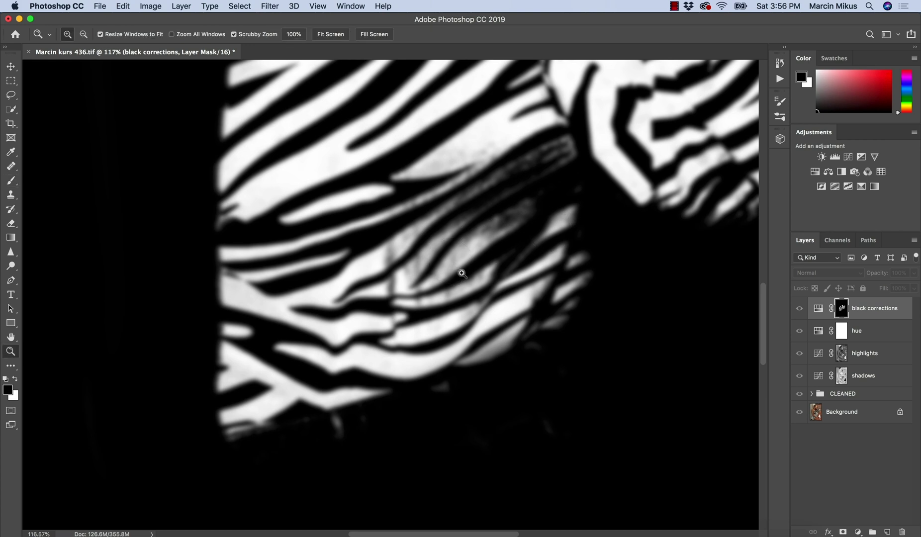
pyautogui.scroll(-10, 462, 273)
pyautogui.press('b')
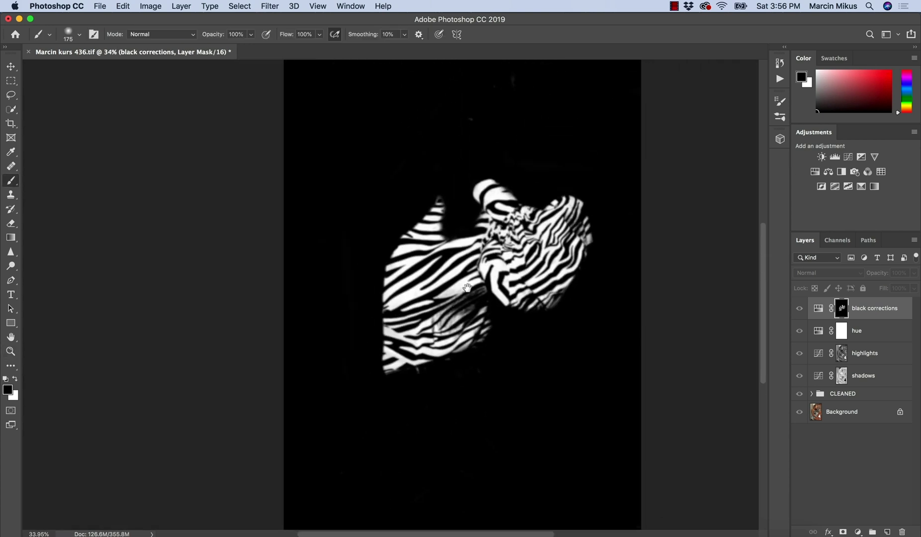
pyautogui.scroll(-3, 467, 287)
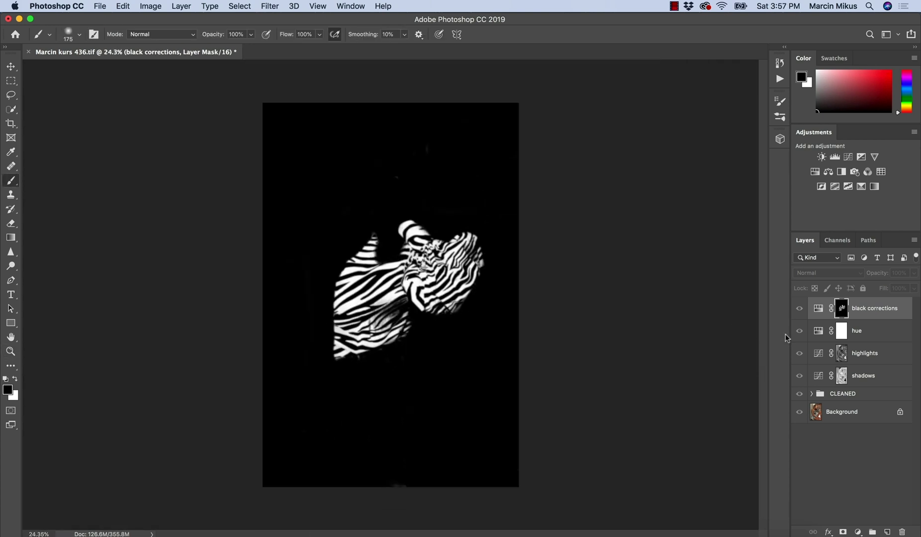
pyautogui.keyDown('alt'); pyautogui.click(842, 311); pyautogui.keyUp('alt')
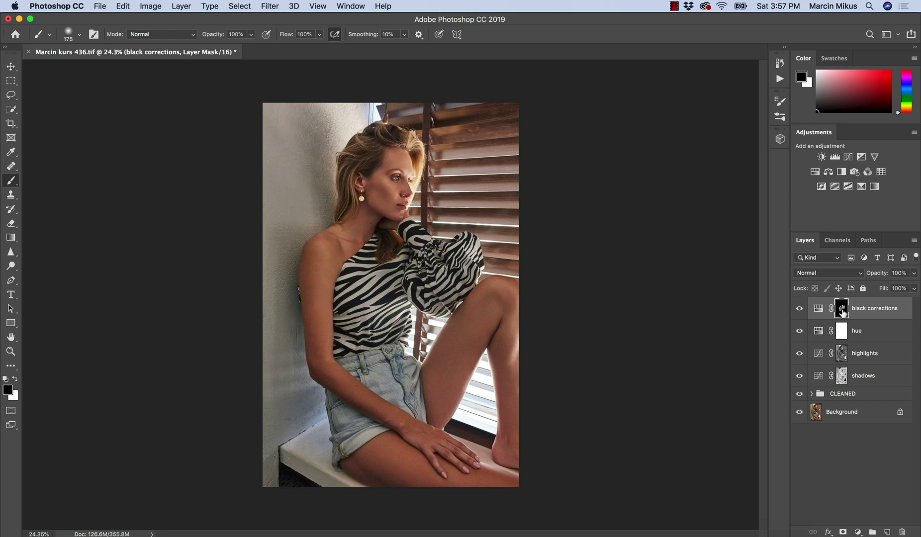
pyautogui.scroll(3, 391, 318)
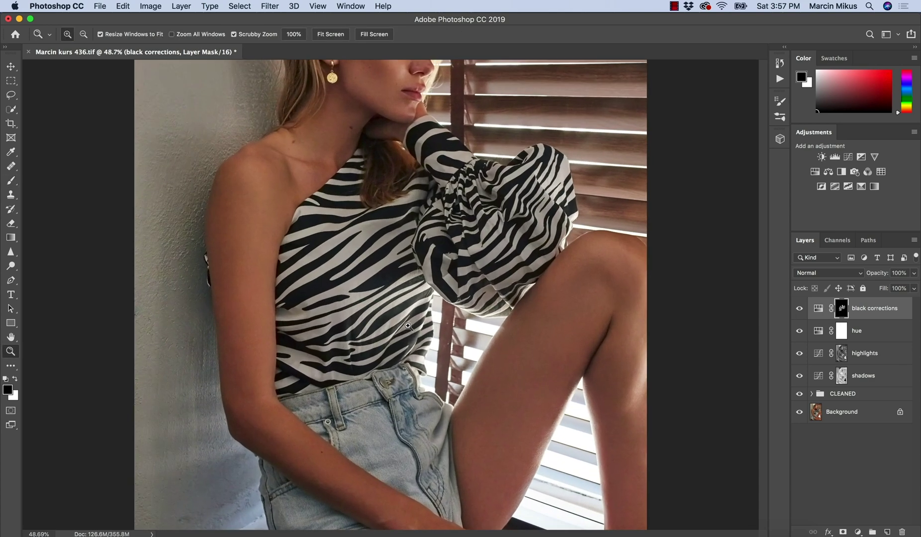
pyautogui.moveTo(419, 304); pyautogui.dragTo(472, 346)
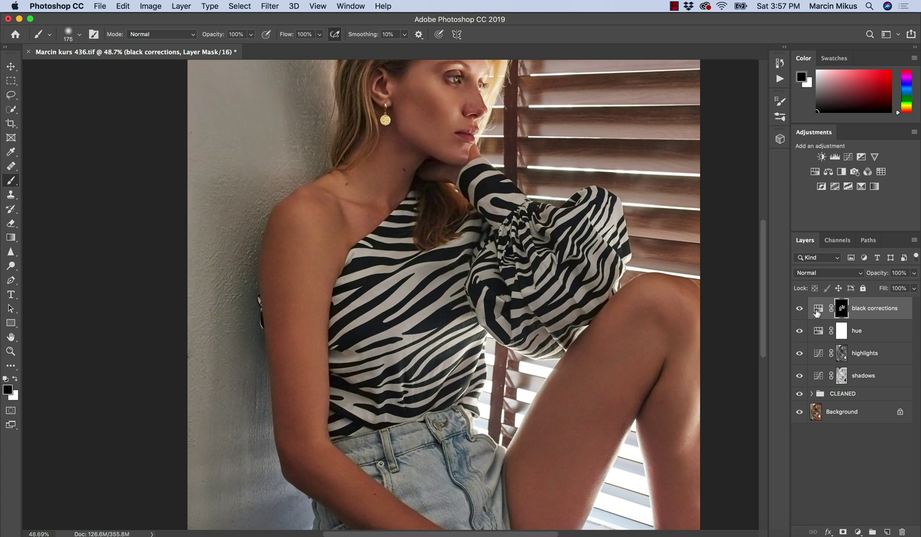
pyautogui.doubleClick(817, 309)
pyautogui.moveTo(657, 244); pyautogui.dragTo(589, 244)
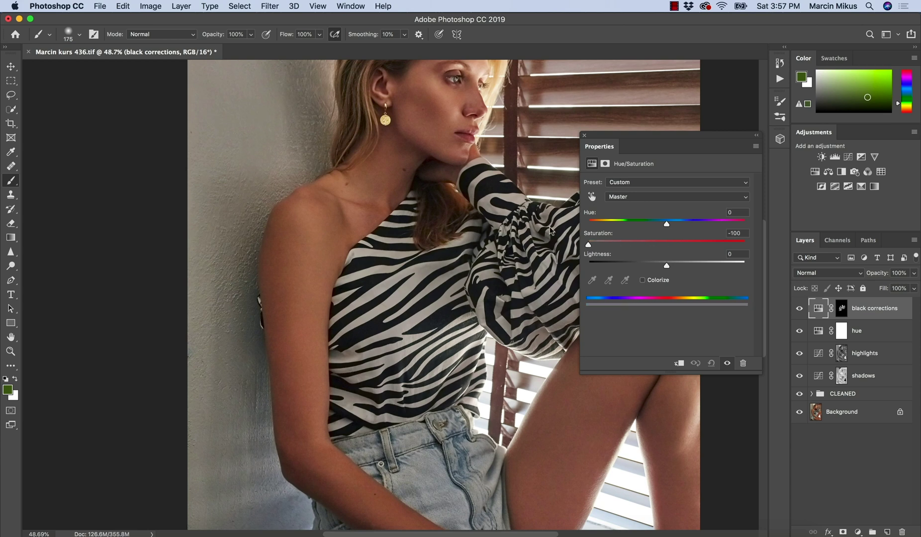
# - Compare the blouse stripes up close with the black corrections layer switched off and on
pyautogui.press('z')
pyautogui.moveTo(436, 322); pyautogui.dragTo(735, 344)
pyautogui.press('b')
pyautogui.click(801, 310)
pyautogui.click(801, 309)
pyautogui.click(801, 308)
pyautogui.click(801, 308)
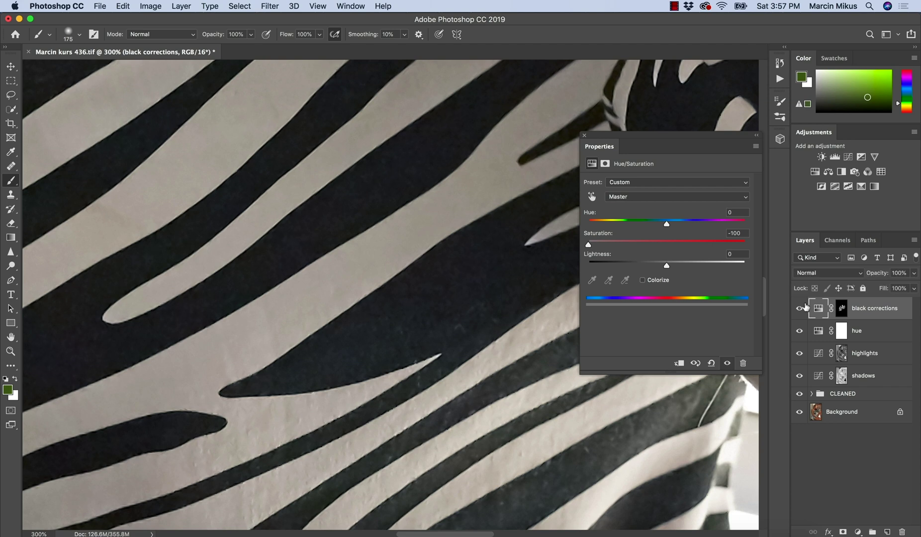
pyautogui.moveTo(532, 360); pyautogui.dragTo(509, 372)
pyautogui.hscroll(5, 521, 383)
pyautogui.scroll(-3, 521, 382)
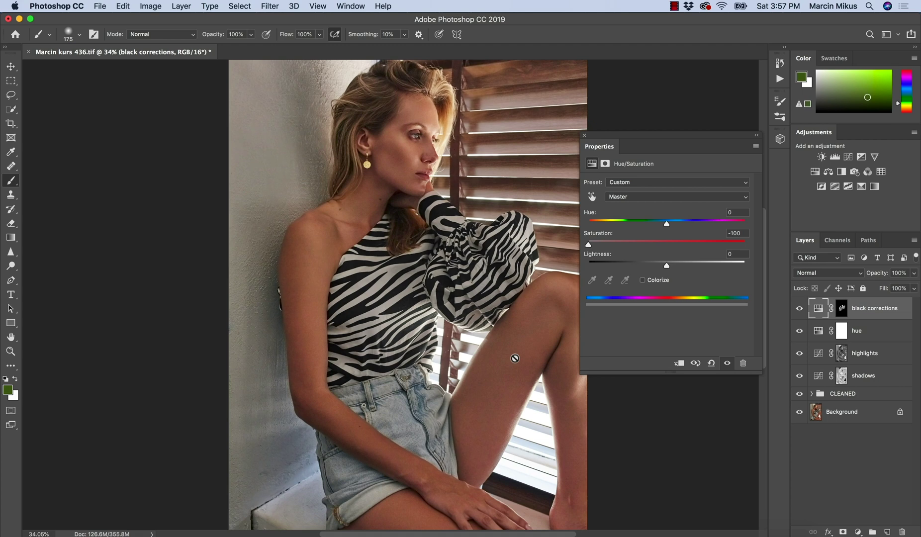
# - Set the black corrections layer's lightness to -3, checking the stripes on the chest while adjusting
pyautogui.moveTo(666, 267)
pyautogui.mouseDown()
pyautogui.moveTo(635, 267)
pyautogui.moveTo(690, 265)
pyautogui.moveTo(662, 265)
pyautogui.mouseUp()
pyautogui.press('z')
pyautogui.moveTo(398, 264)
pyautogui.mouseDown()
pyautogui.moveTo(448, 303)
pyautogui.moveTo(643, 300)
pyautogui.mouseUp()
pyautogui.press('b')
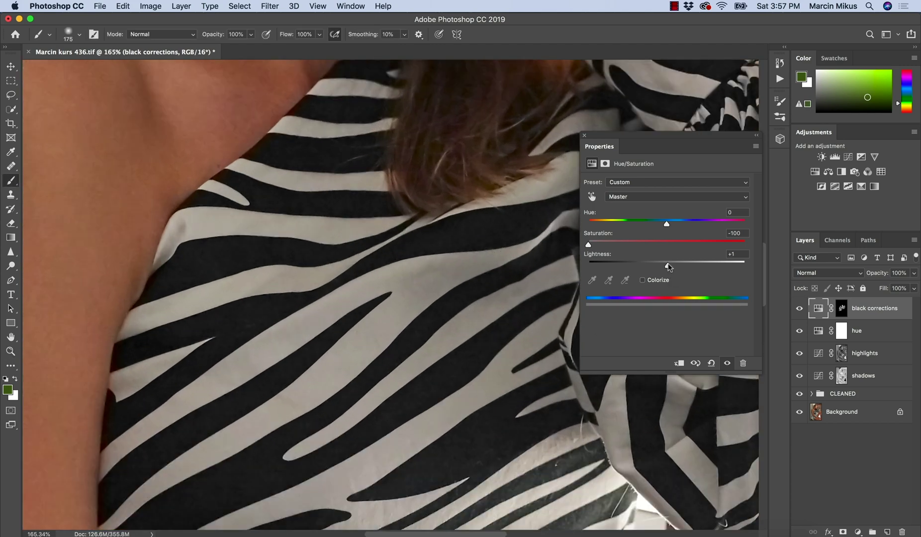
pyautogui.moveTo(669, 264); pyautogui.dragTo(662, 264)
pyautogui.press('z')
pyautogui.moveTo(508, 351); pyautogui.dragTo(477, 378)
pyautogui.press('b')
pyautogui.press('z')
pyautogui.press('b')
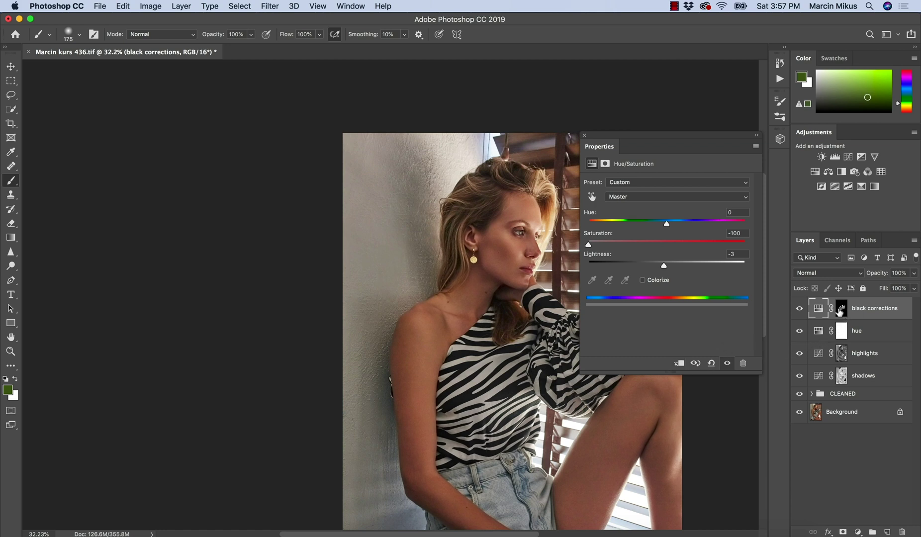
# - Load the black corrections mask as a selection and add a Color Balance adjustment layer from it
pyautogui.press('z')
pyautogui.moveTo(498, 383)
pyautogui.mouseDown()
pyautogui.moveTo(562, 412)
pyautogui.moveTo(568, 428)
pyautogui.moveTo(552, 448)
pyautogui.moveTo(572, 443)
pyautogui.mouseUp()
pyautogui.press('b')
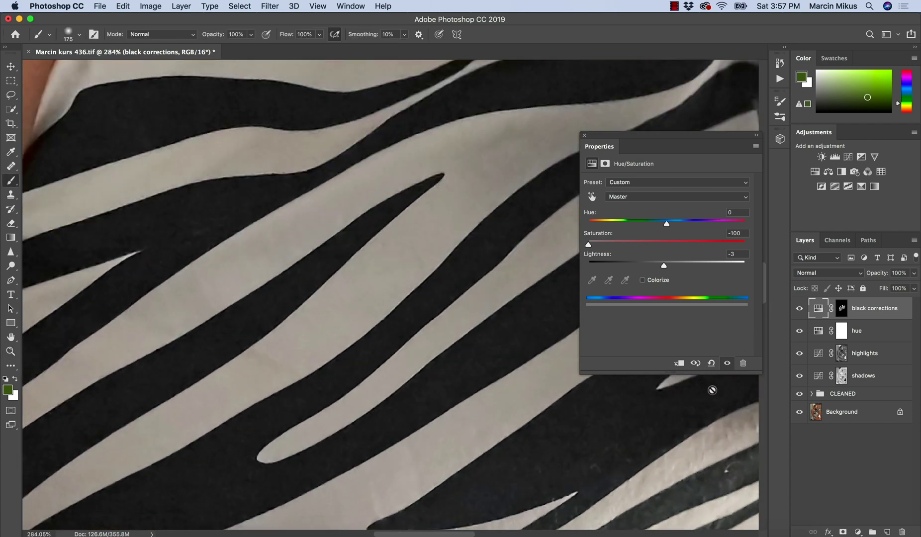
pyautogui.keyDown('super'); pyautogui.click(842, 309); pyautogui.keyUp('super')
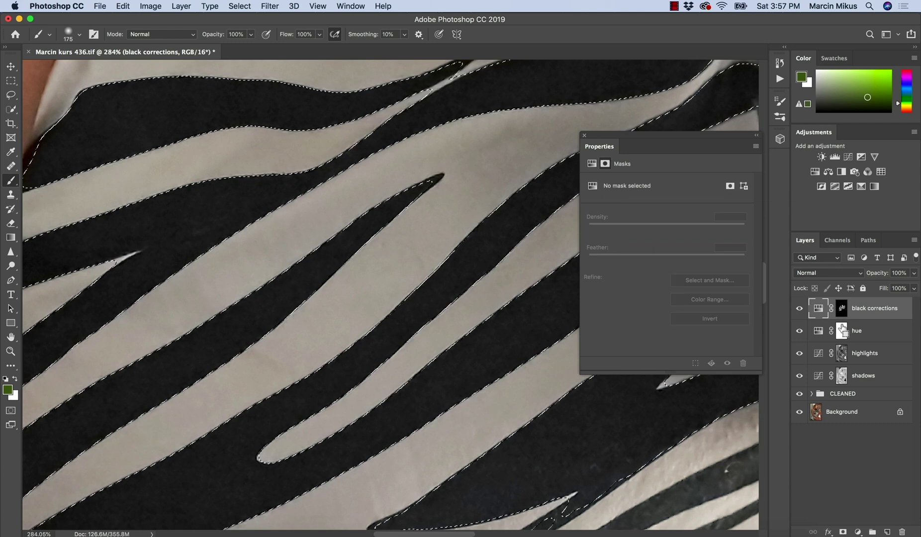
pyautogui.click(859, 531)
pyautogui.click(873, 421)
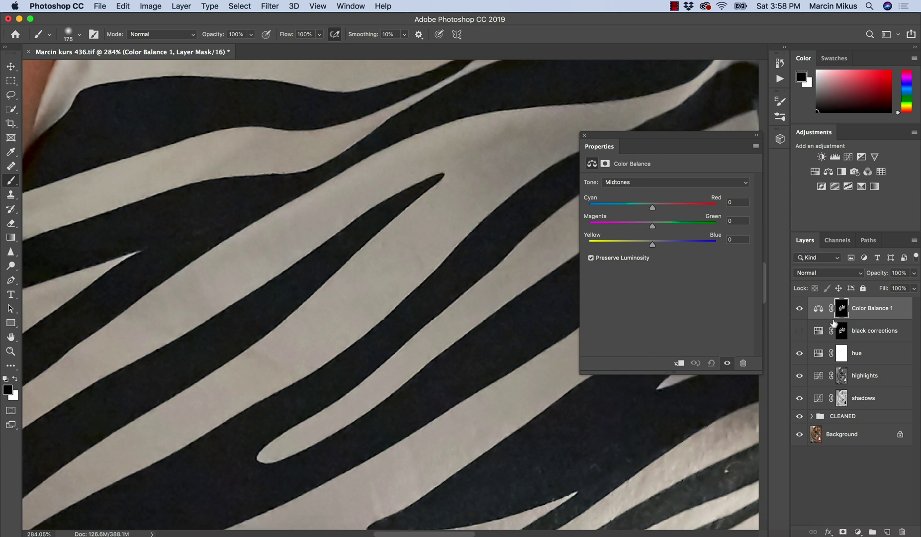
# - With black corrections hidden, try adjusting the Cyan–Red balance in the Shadows tone of the Color Balance layer
pyautogui.moveTo(801, 332); pyautogui.dragTo(802, 317)
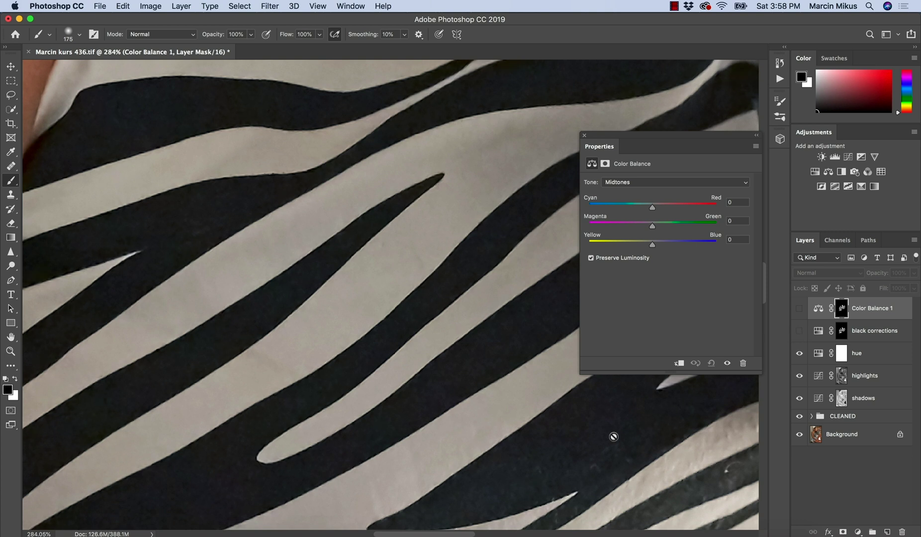
pyautogui.click(800, 308)
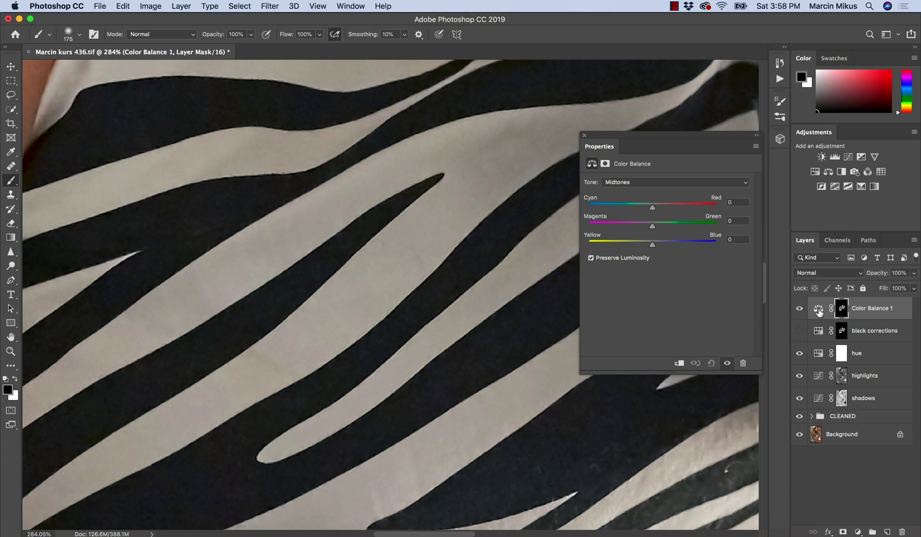
pyautogui.click(818, 309)
pyautogui.click(612, 184)
pyautogui.click(615, 170)
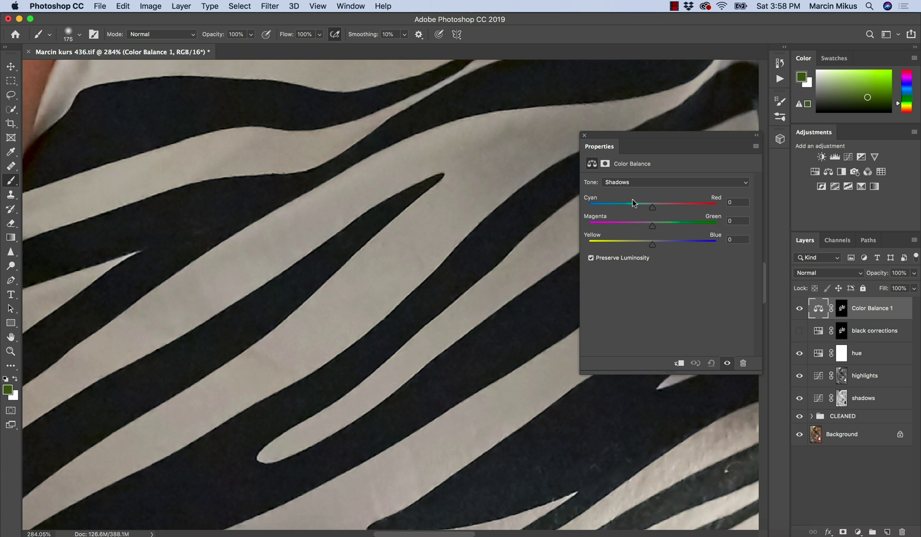
pyautogui.moveTo(654, 210); pyautogui.dragTo(654, 211)
# - Compare the black stripes with the Color Balance layer switched off and on
pyautogui.click(800, 309)
pyautogui.click(800, 308)
pyautogui.click(800, 306)
pyautogui.click(801, 306)
pyautogui.click(800, 309)
pyautogui.click(800, 309)
pyautogui.click(800, 309)
pyautogui.click(801, 309)
# - Delete the Color Balance layer and make the black corrections layer visible again
pyautogui.press('Delete')
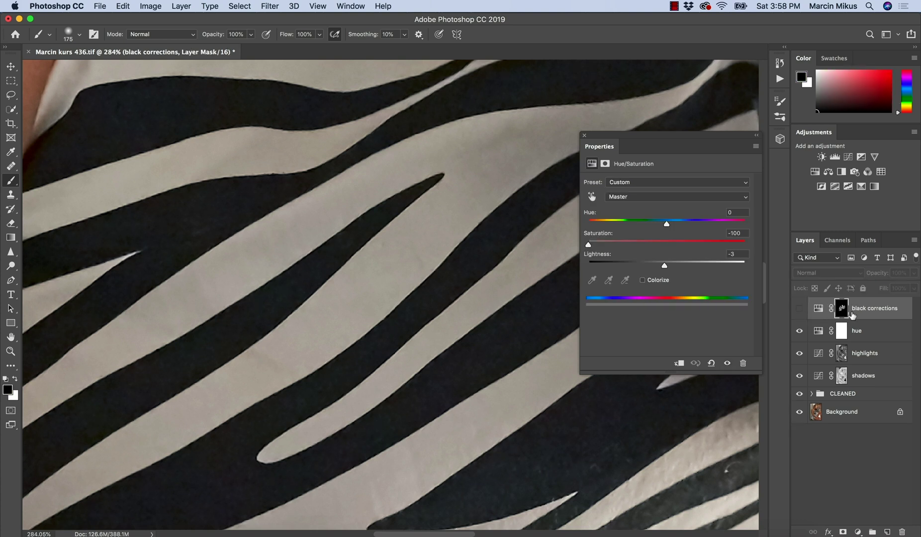
pyautogui.moveTo(495, 361); pyautogui.dragTo(492, 398)
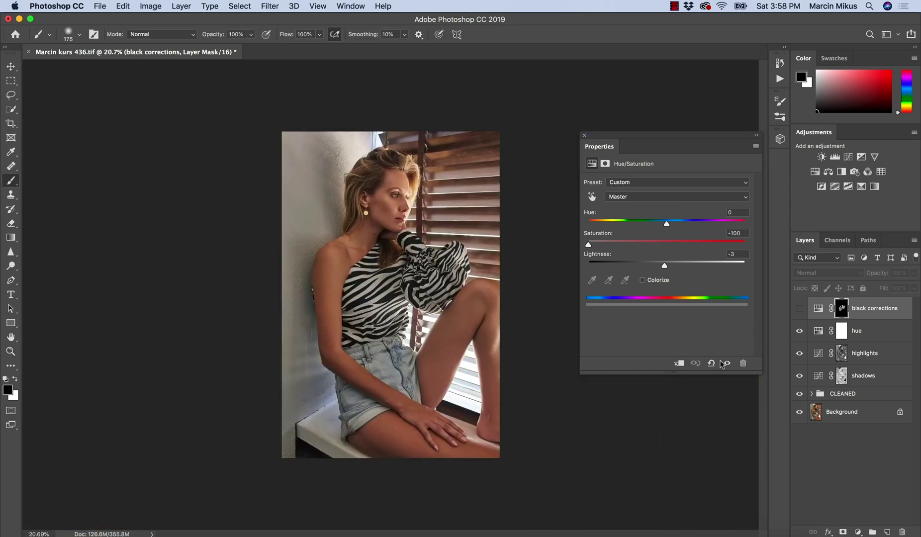
pyautogui.click(801, 308)
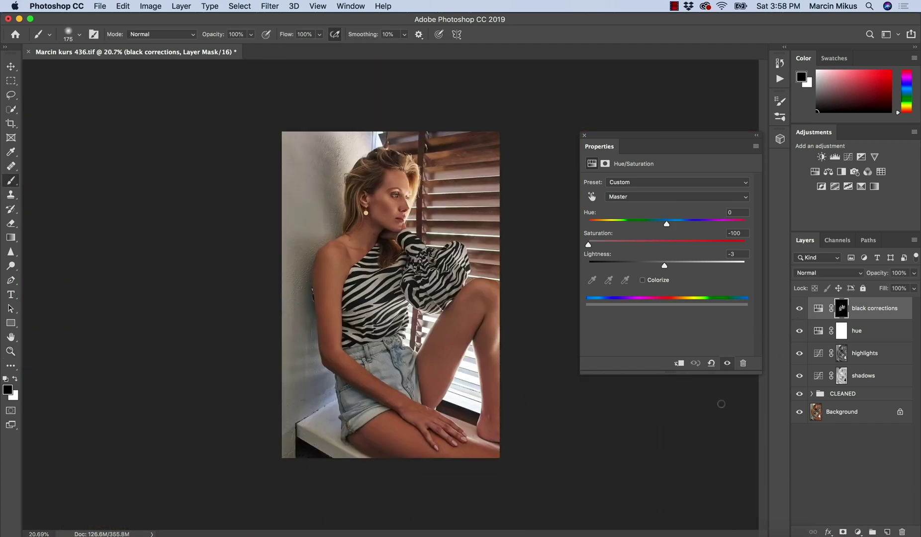